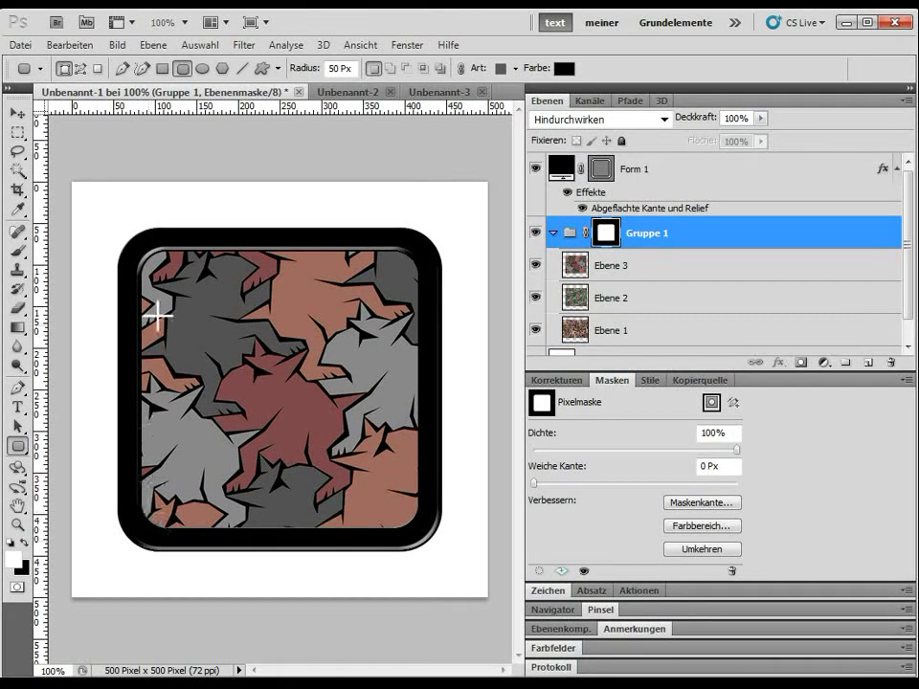
# Preview the lower patterns by hiding Ebene 3 and Ebene 2, then show both again
pyautogui.click(537, 268)
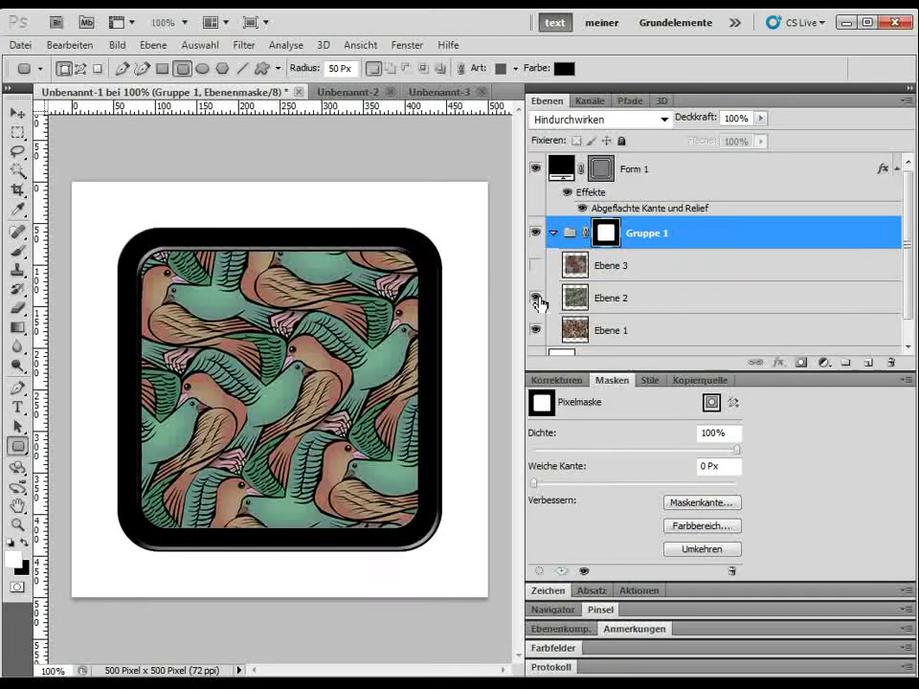
pyautogui.click(538, 300)
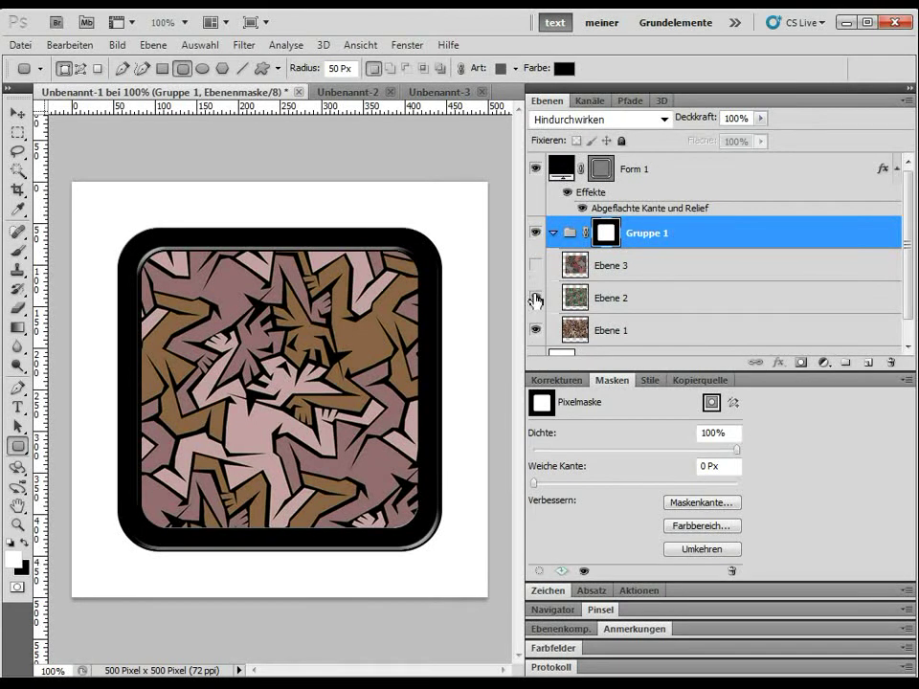
pyautogui.click(536, 300)
pyautogui.click(536, 266)
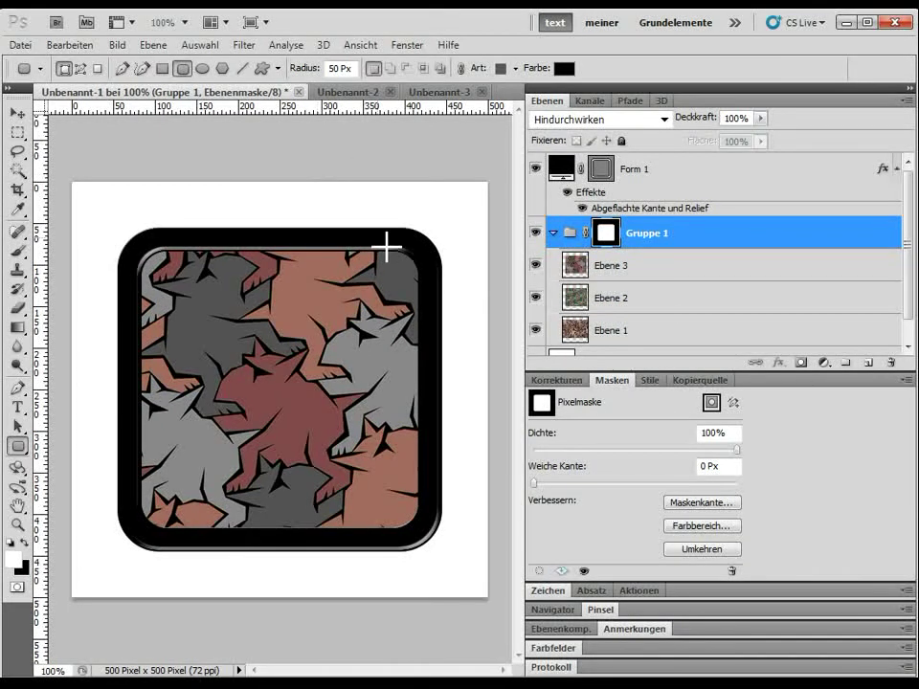
# Create a new 500 × 500 pixel document, Unbenannt-4
pyautogui.click(19, 45)
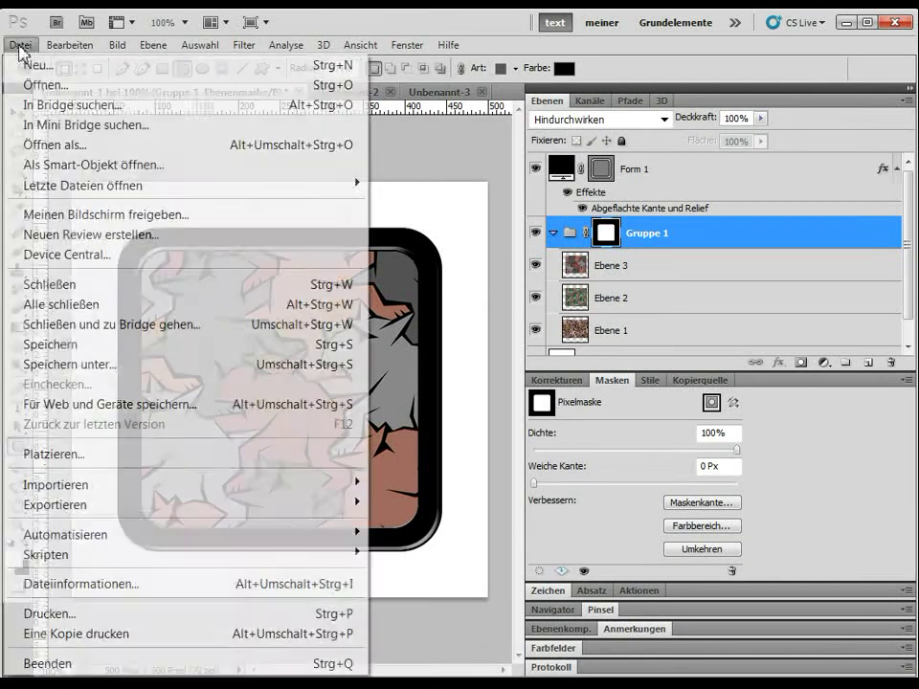
pyautogui.click(35, 65)
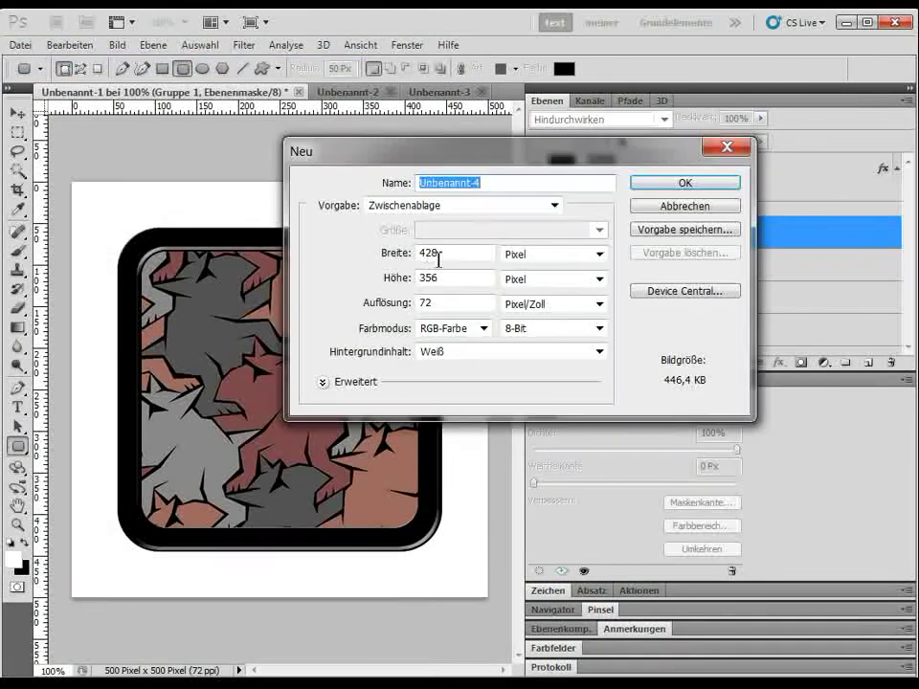
pyautogui.doubleClick(454, 254)
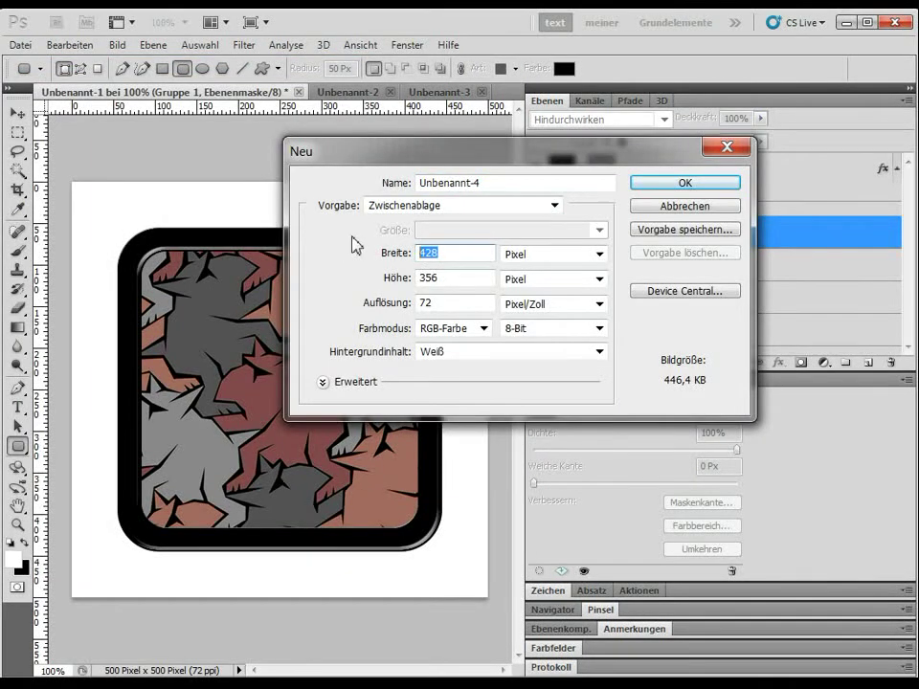
pyautogui.write('500')
pyautogui.press('Tab')
pyautogui.write('500')
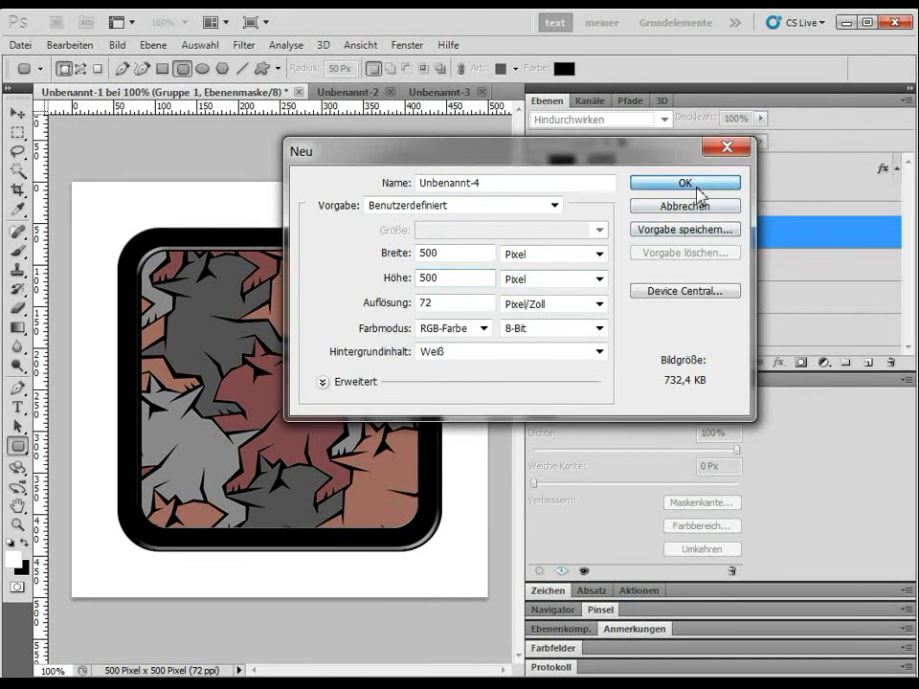
pyautogui.click(696, 185)
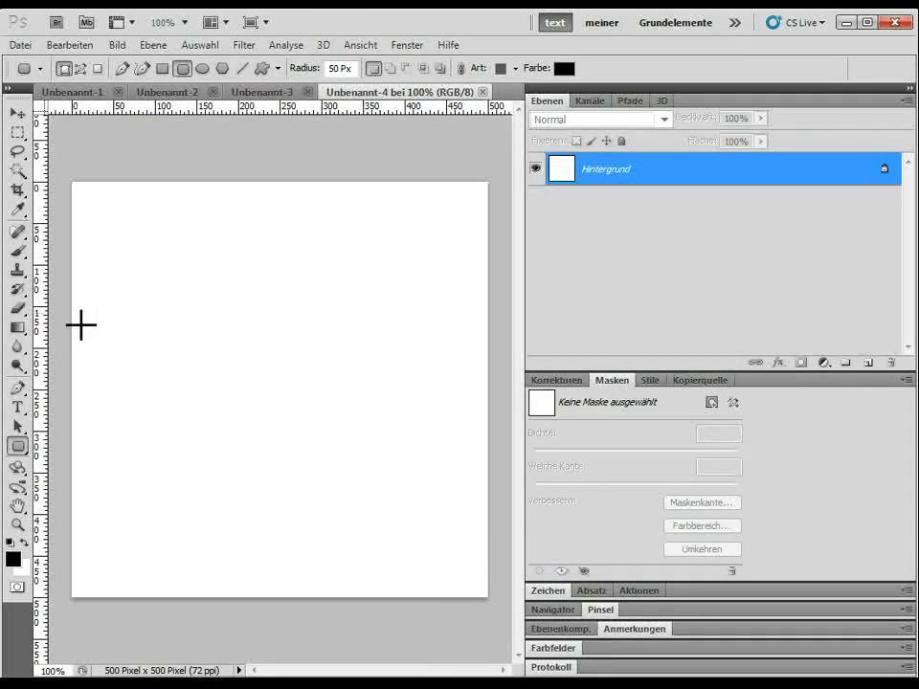
# Place a vertical and a horizontal guide crossing at the canvas centre, around 250 px
pyautogui.moveTo(40, 335)
pyautogui.mouseDown()
pyautogui.moveTo(326, 227)
pyautogui.moveTo(281, 130)
pyautogui.mouseUp()
pyautogui.moveTo(127, 114); pyautogui.dragTo(137, 387)
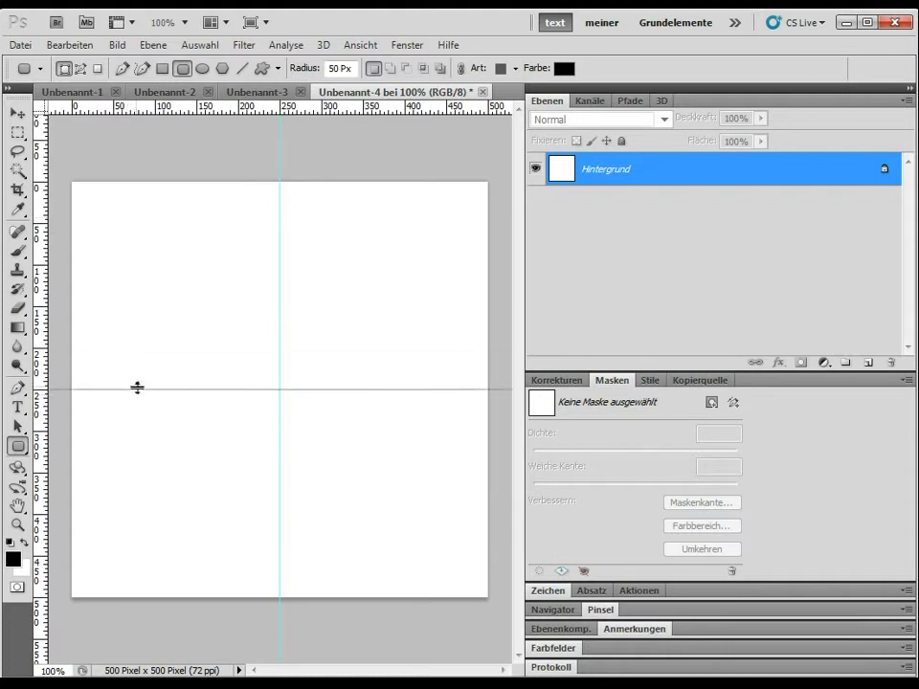
pyautogui.moveTo(137, 387); pyautogui.dragTo(143, 388)
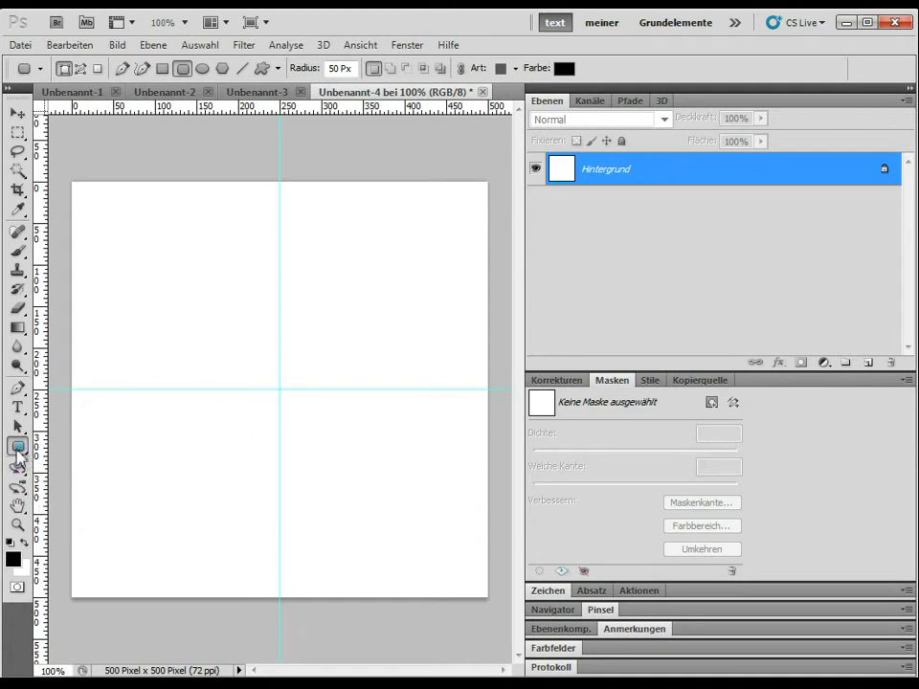
# Set the rounded rectangle tool to draw squares from the centre with a 30 px radius
pyautogui.rightClick(17, 450)
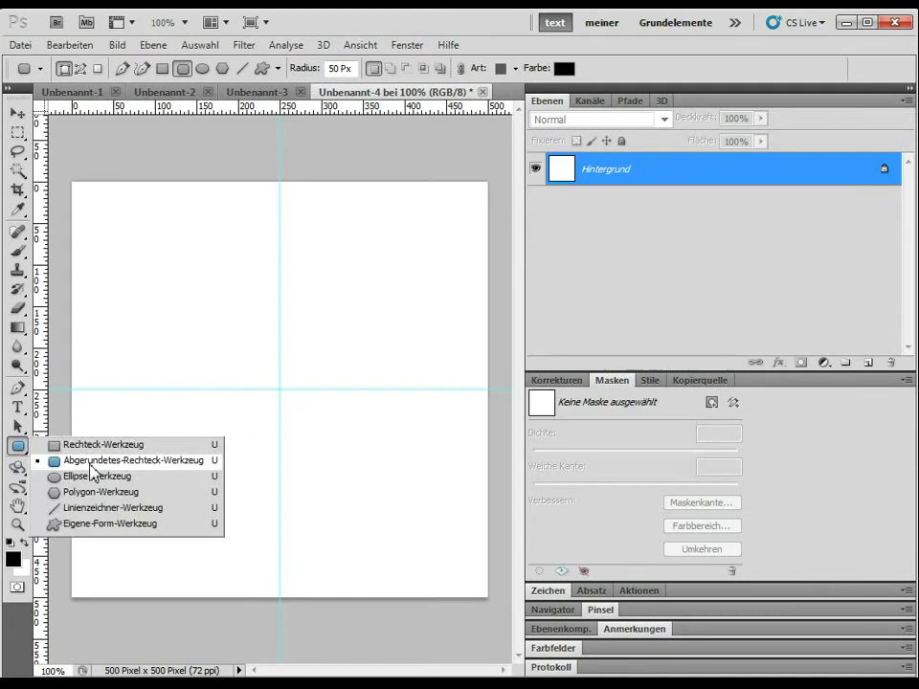
pyautogui.click(100, 464)
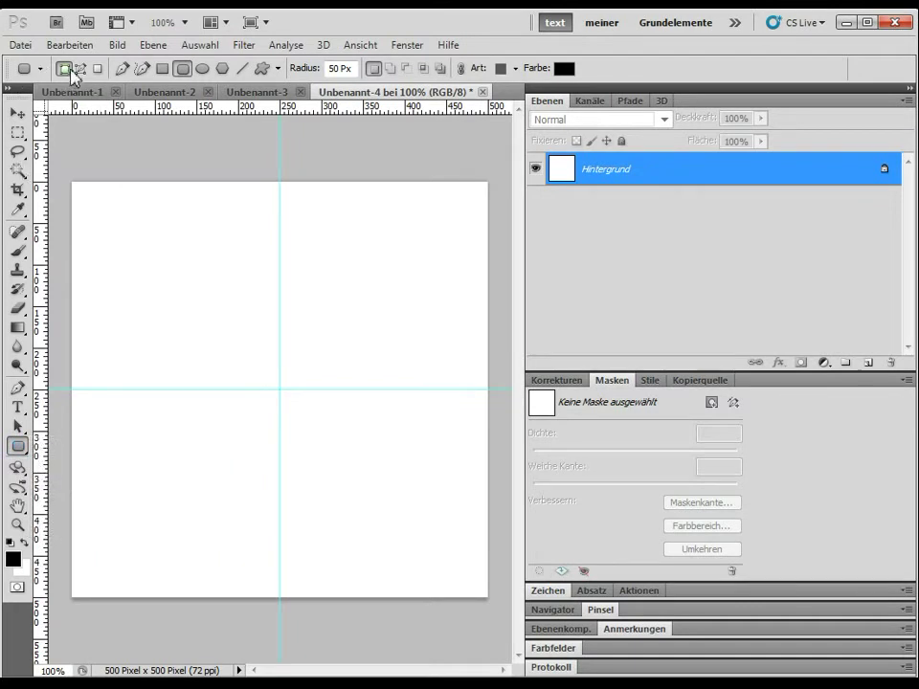
pyautogui.click(278, 68)
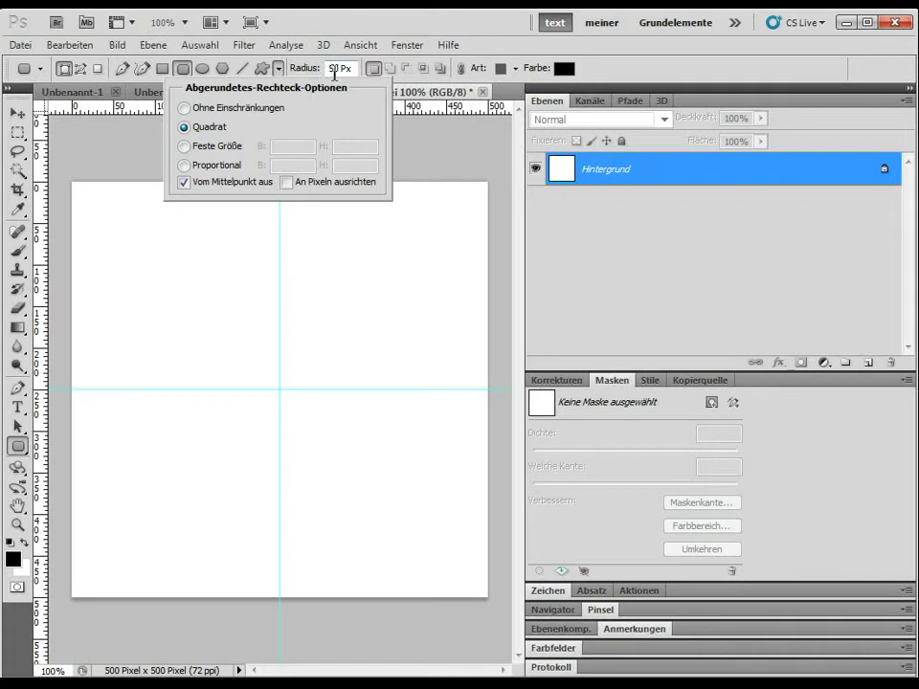
pyautogui.doubleClick(337, 69)
pyautogui.write('30')
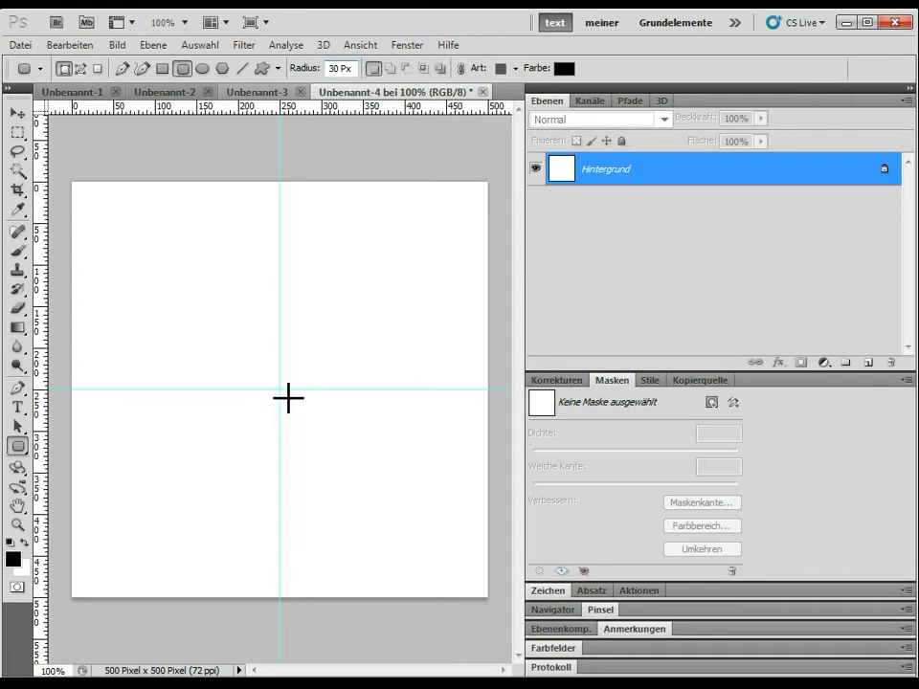
# Draw a black rounded square, Form 1, outward from the guide crossing
pyautogui.moveTo(280, 389); pyautogui.dragTo(136, 234)
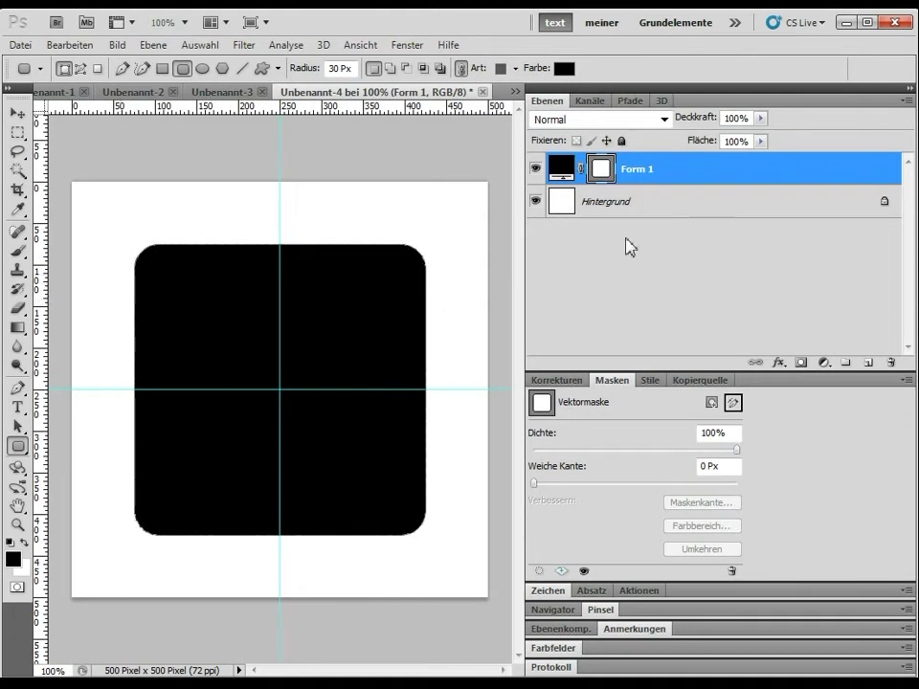
# Add an Alpha 1 channel in the Kanäle panel and return to the layer list
pyautogui.click(594, 101)
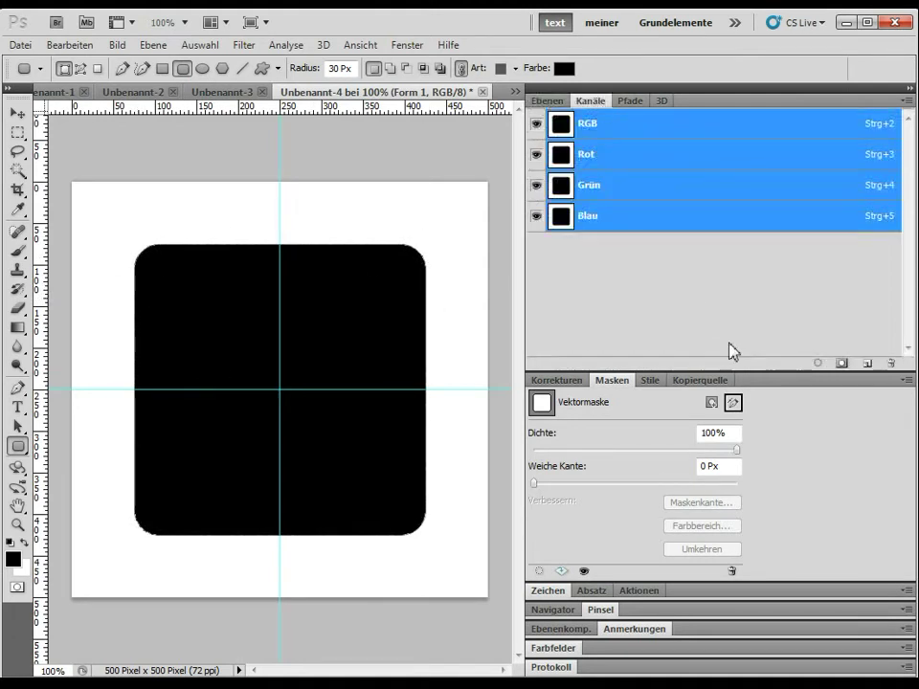
pyautogui.click(842, 366)
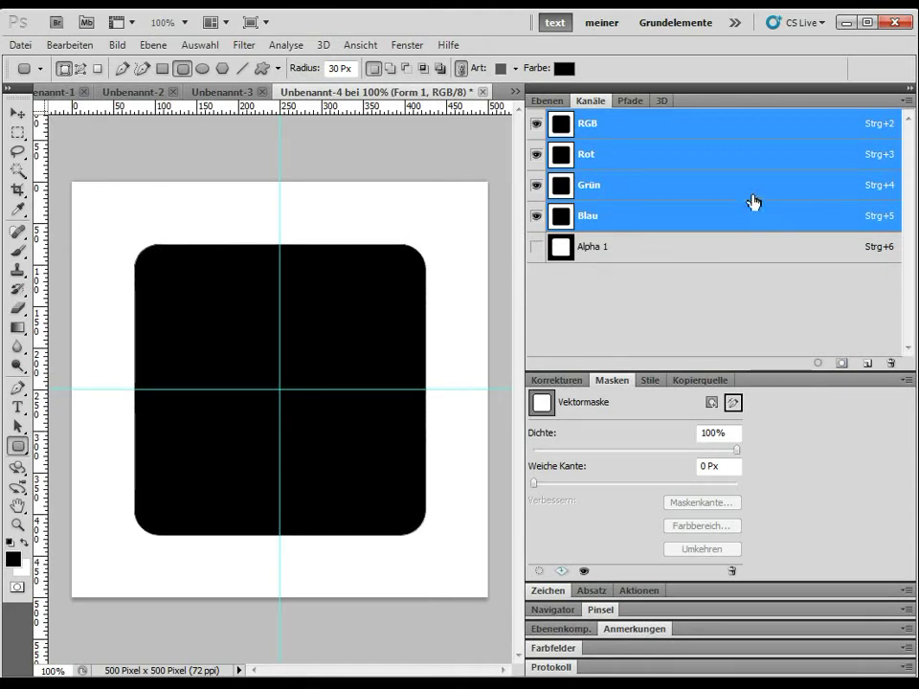
pyautogui.click(550, 102)
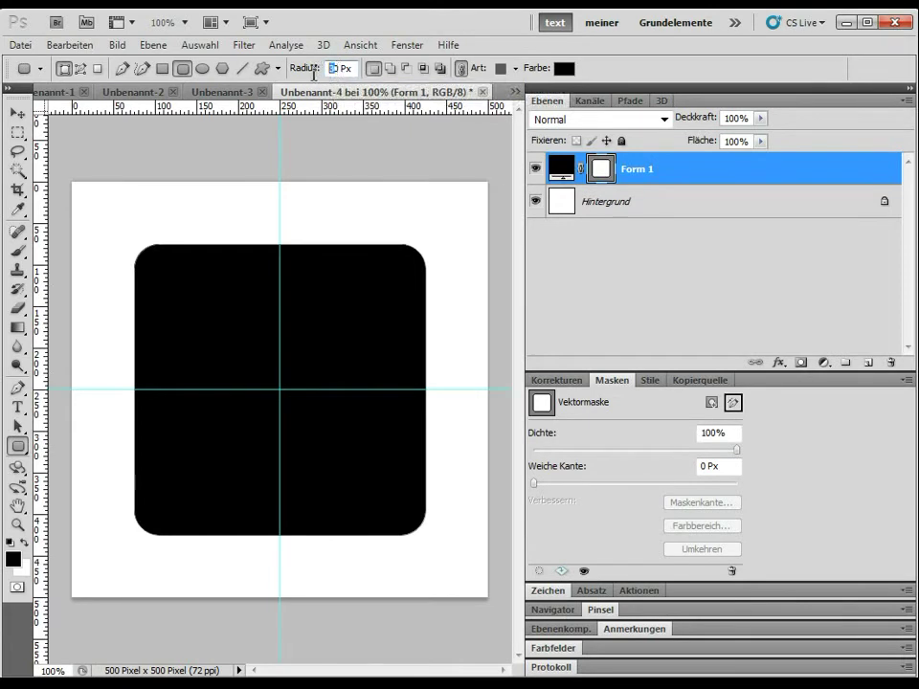
# Cut a larger 50 px-radius rounded square around Form 1 in exclude-overlap mode, forming a frame
pyautogui.write('5')
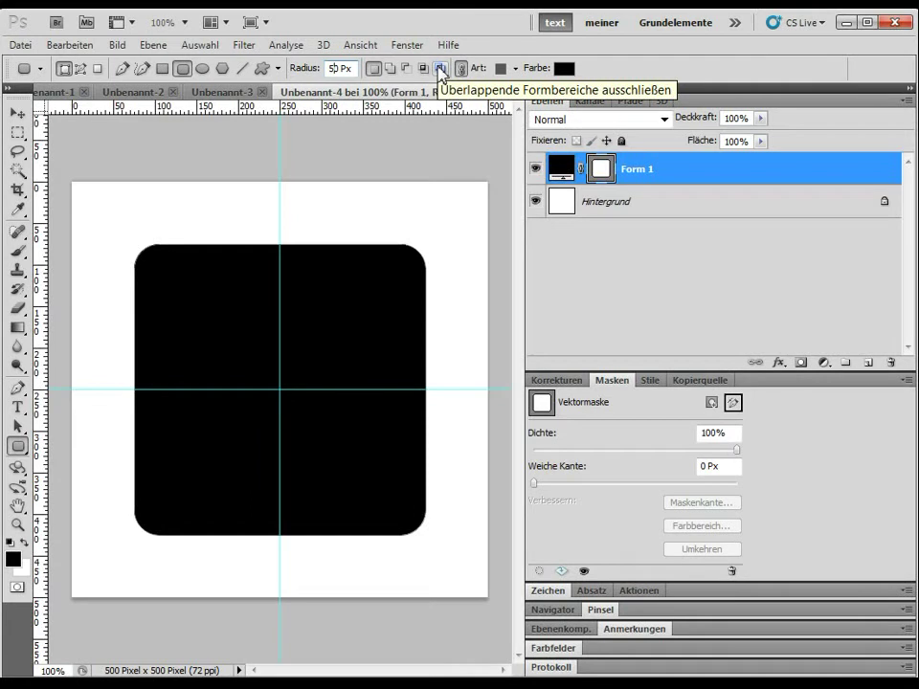
pyautogui.click(441, 69)
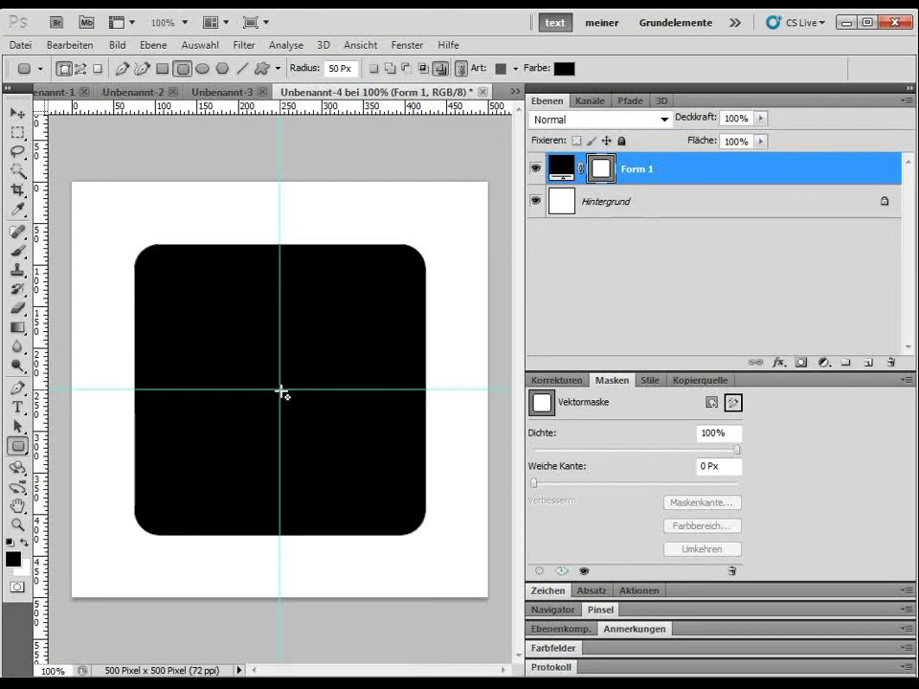
pyautogui.moveTo(274, 380); pyautogui.dragTo(111, 204)
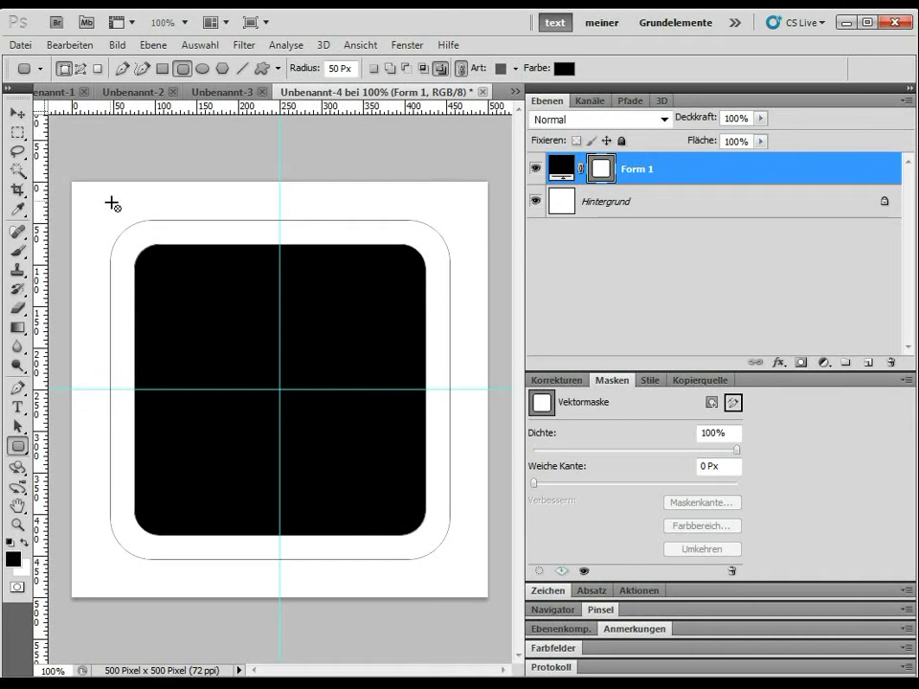
pyautogui.moveTo(111, 204); pyautogui.dragTo(112, 206)
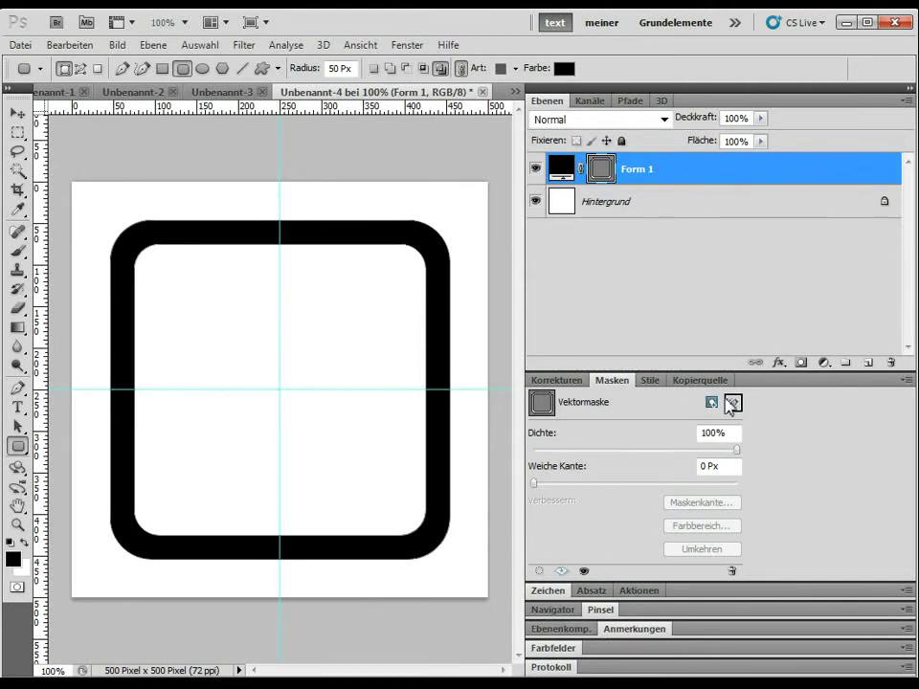
# Apply a preset bevel style to the Form 1 frame and open its Ebenenstil settings
pyautogui.click(653, 381)
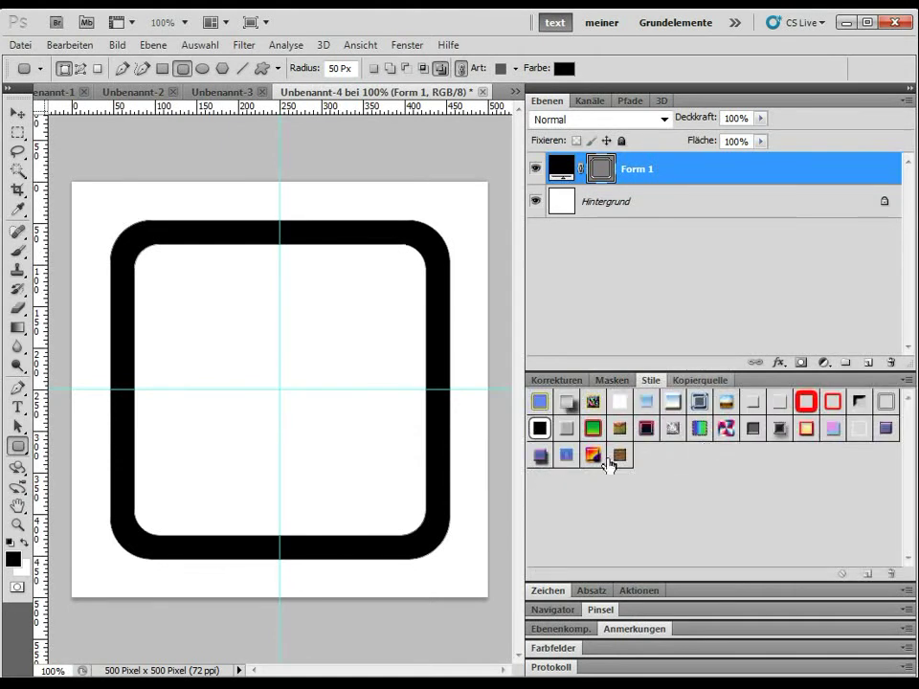
pyautogui.moveTo(818, 424); pyautogui.dragTo(653, 454)
pyautogui.click(778, 430)
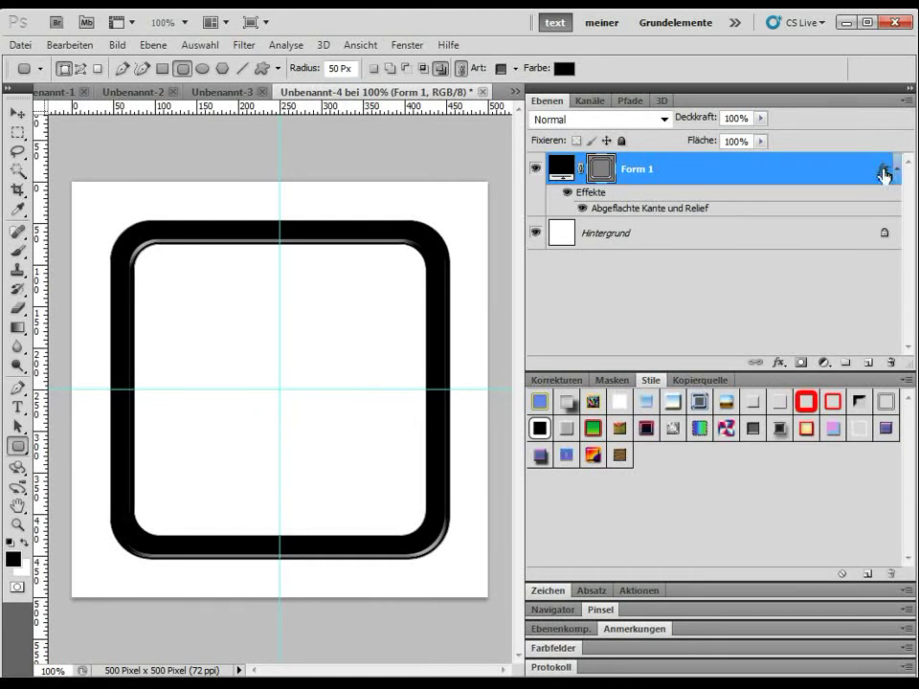
pyautogui.doubleClick(884, 174)
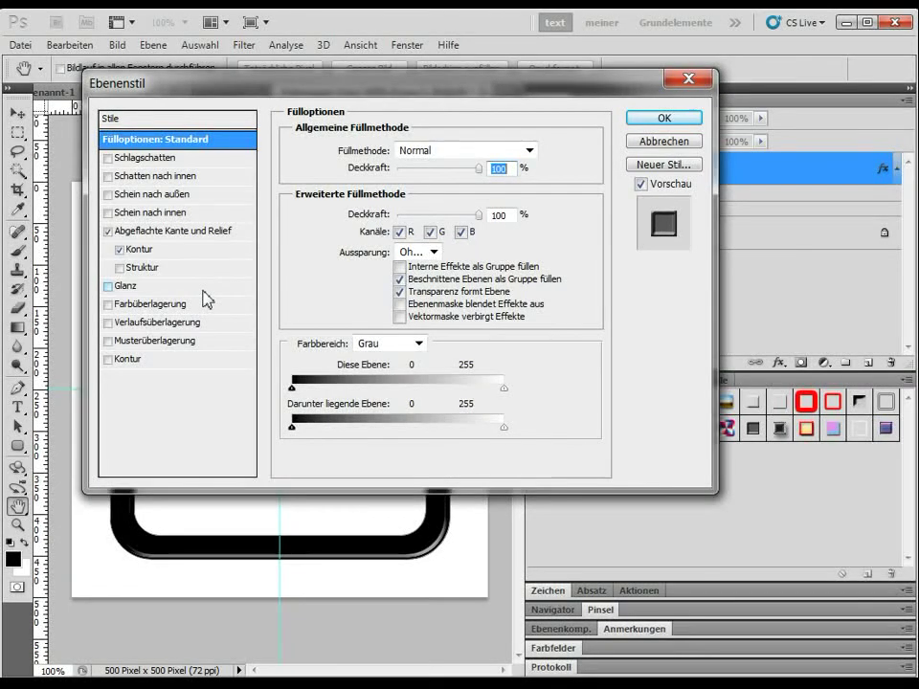
# Confirm the Ebenenstil dialog, keeping Form 1's Abgeflachte Kante und Relief effect
pyautogui.click(676, 118)
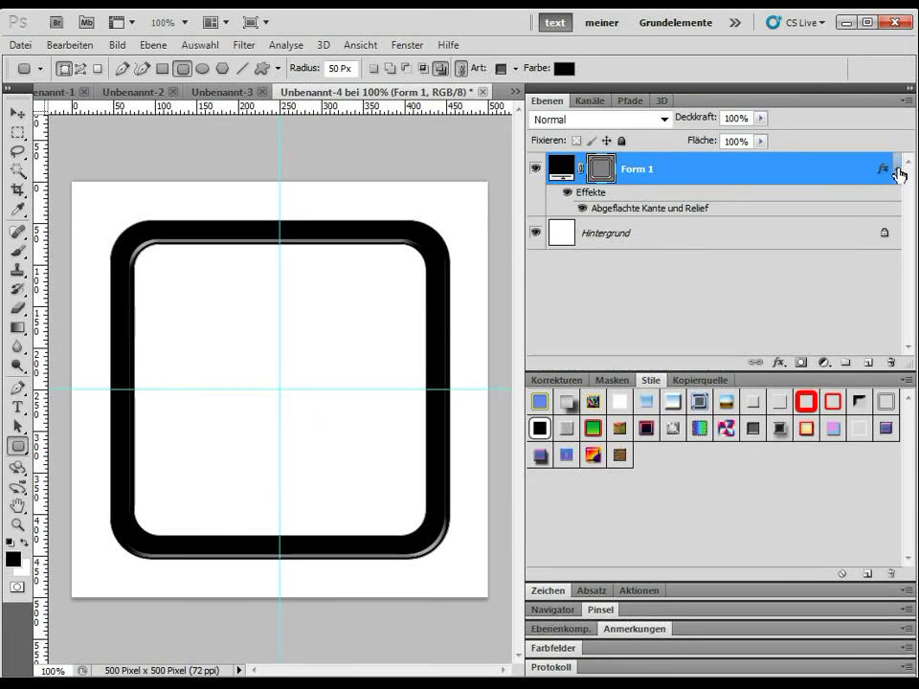
# Select Hintergrund and add a new layer group, Gruppe 1, above it
pyautogui.click(900, 173)
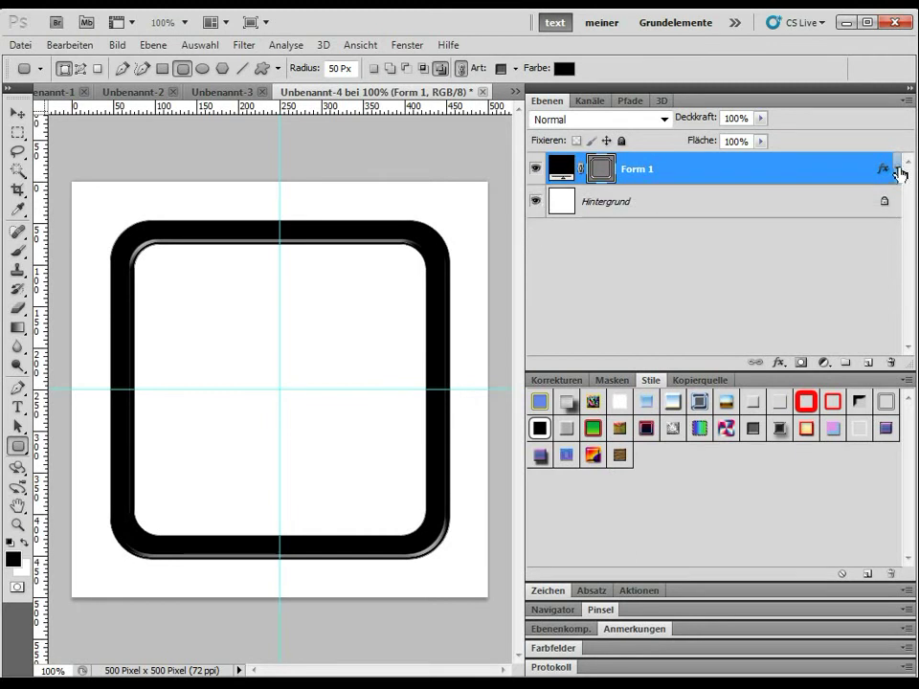
pyautogui.click(776, 203)
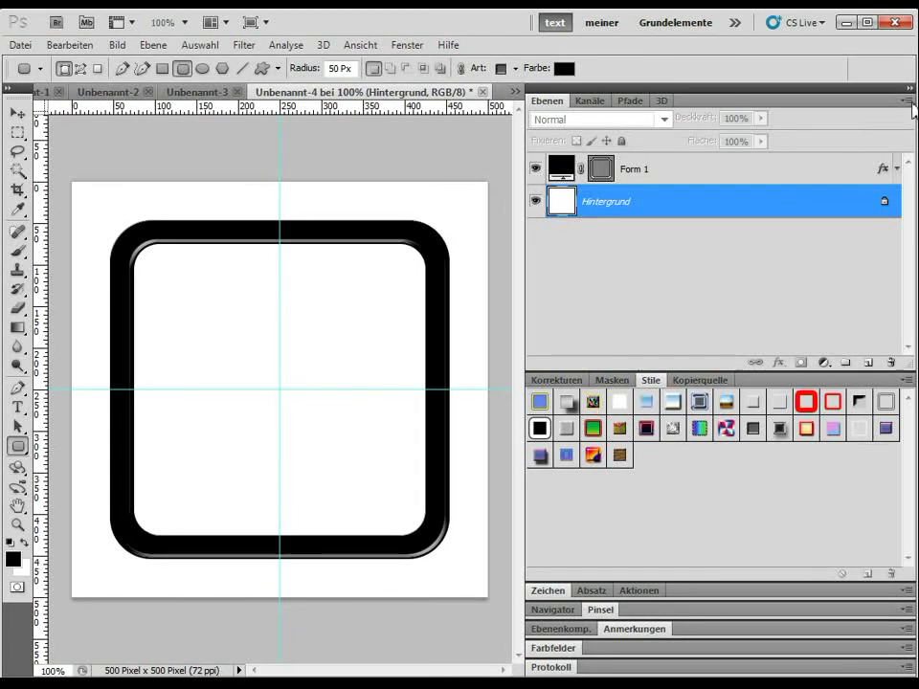
pyautogui.click(906, 101)
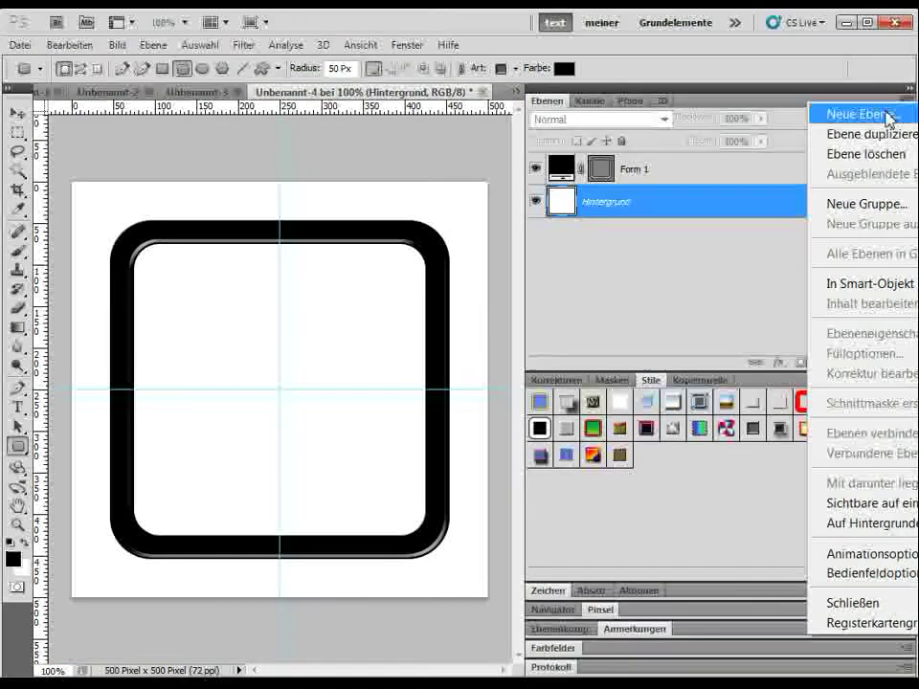
pyautogui.click(848, 207)
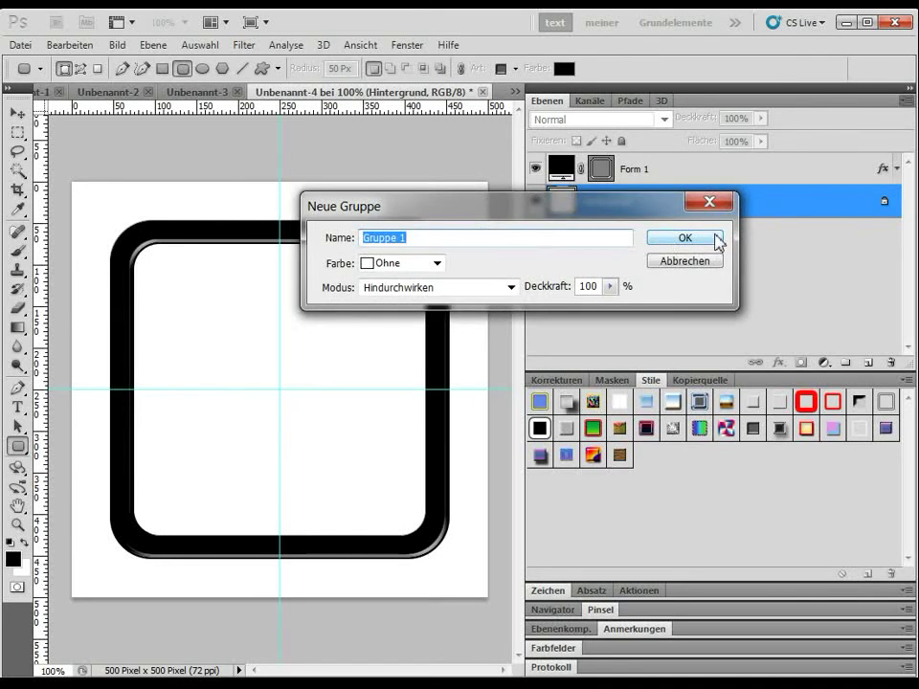
pyautogui.click(718, 242)
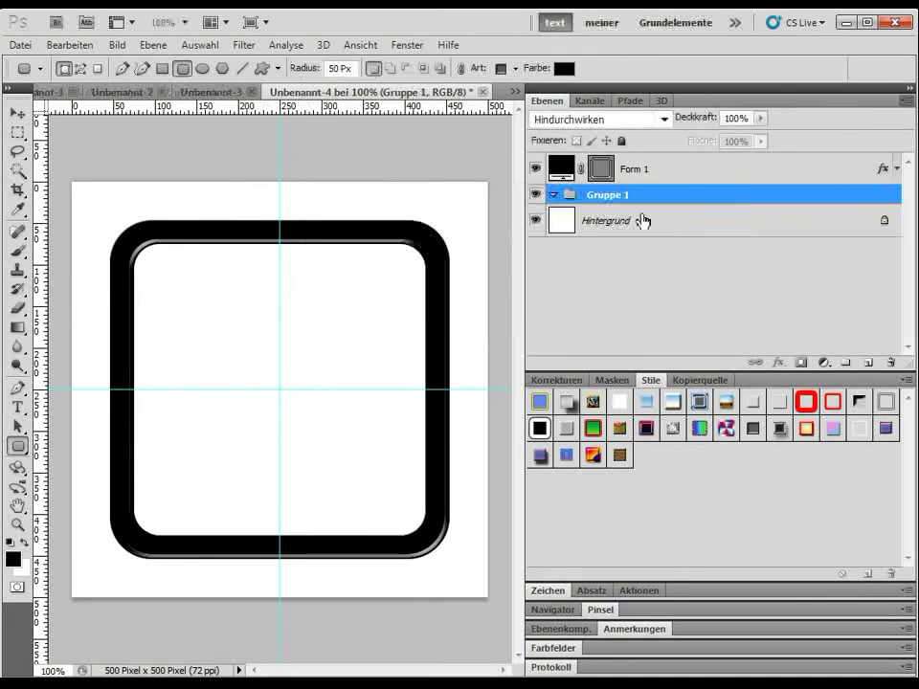
# Load Alpha 1 as a selection and add it as Gruppe 1's layer mask, keeping its name
pyautogui.click(591, 101)
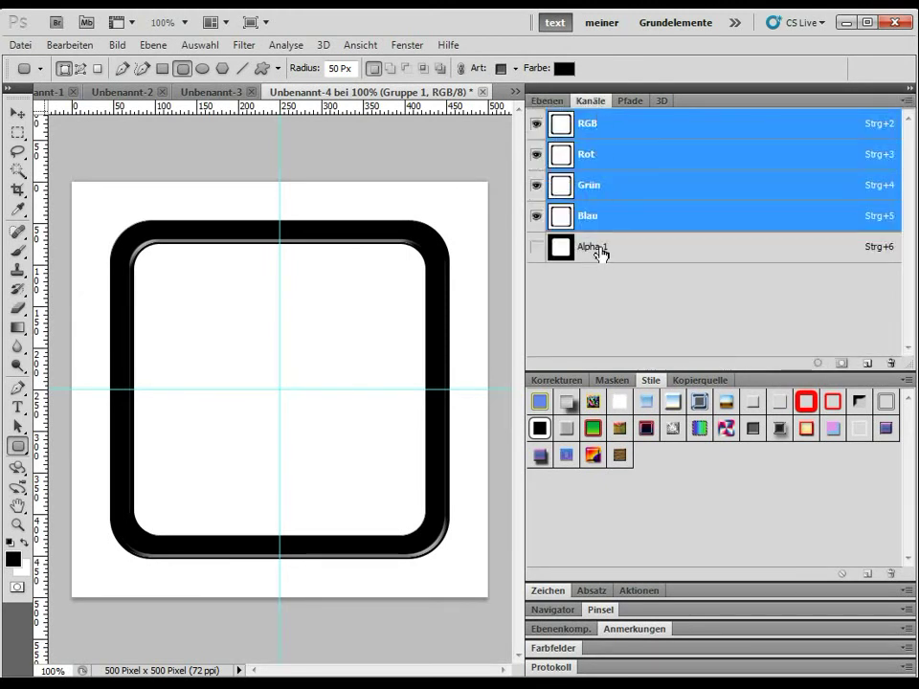
pyautogui.keyDown('ctrl'); pyautogui.click(648, 253); pyautogui.keyUp('ctrl')
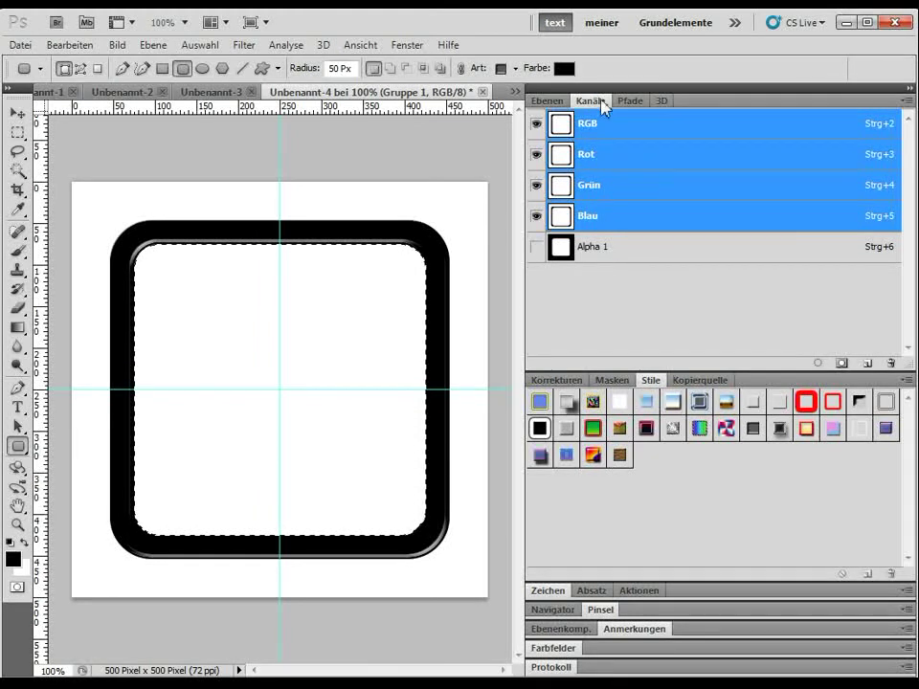
pyautogui.click(549, 101)
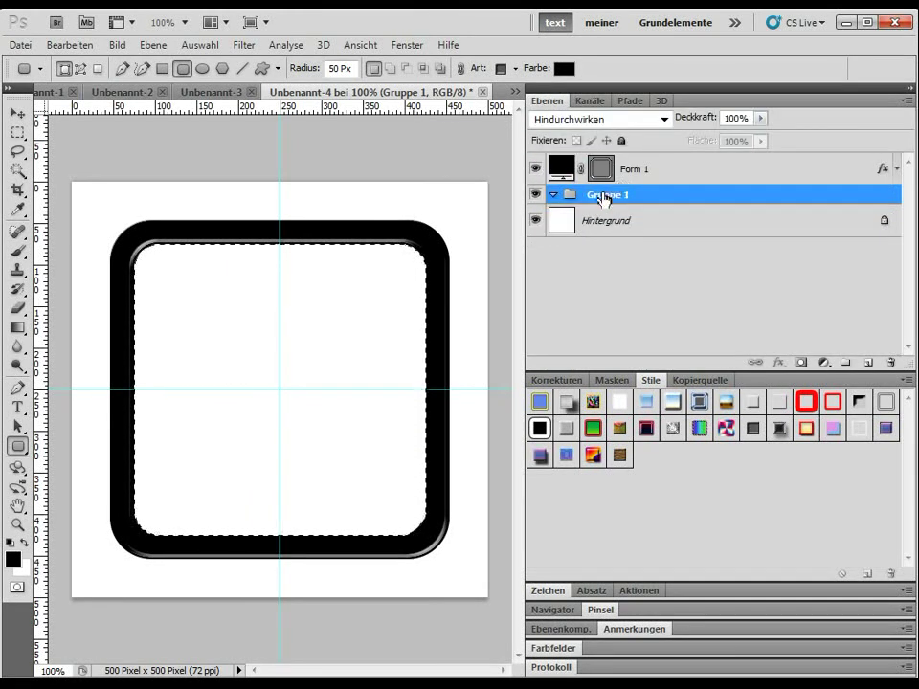
pyautogui.click(802, 365)
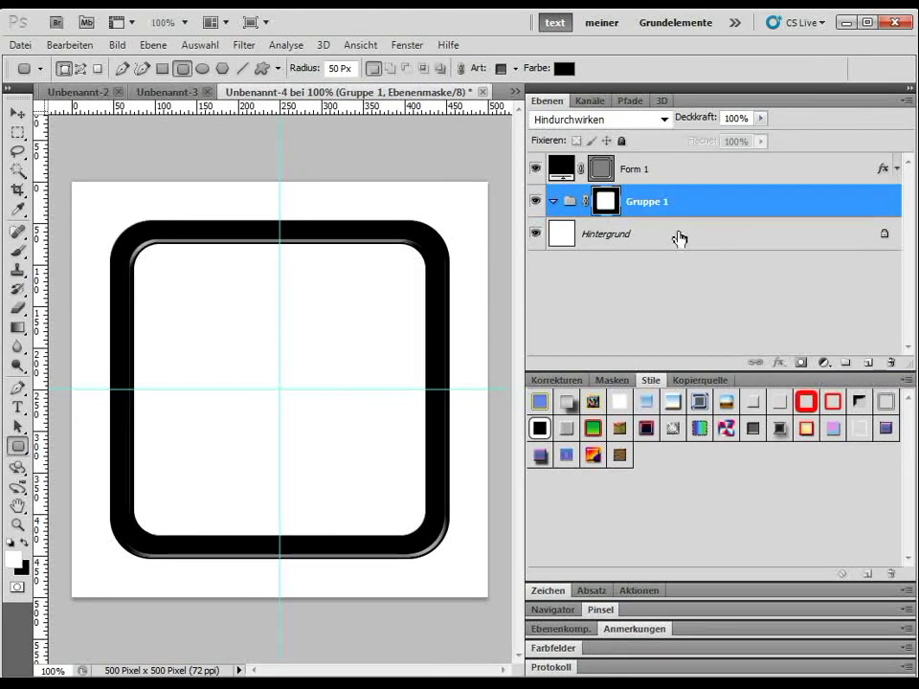
pyautogui.doubleClick(638, 203)
pyautogui.click(615, 209)
# Cycle through the document tabs, collapse the side panels, and bring Unbenannt-2 to the front
pyautogui.click(177, 96)
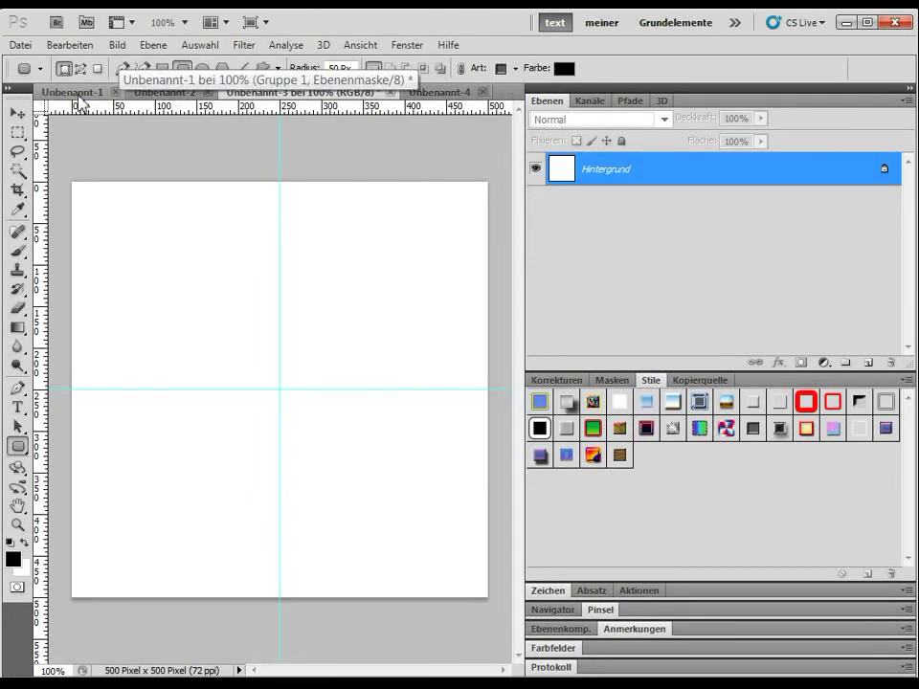
pyautogui.click(79, 93)
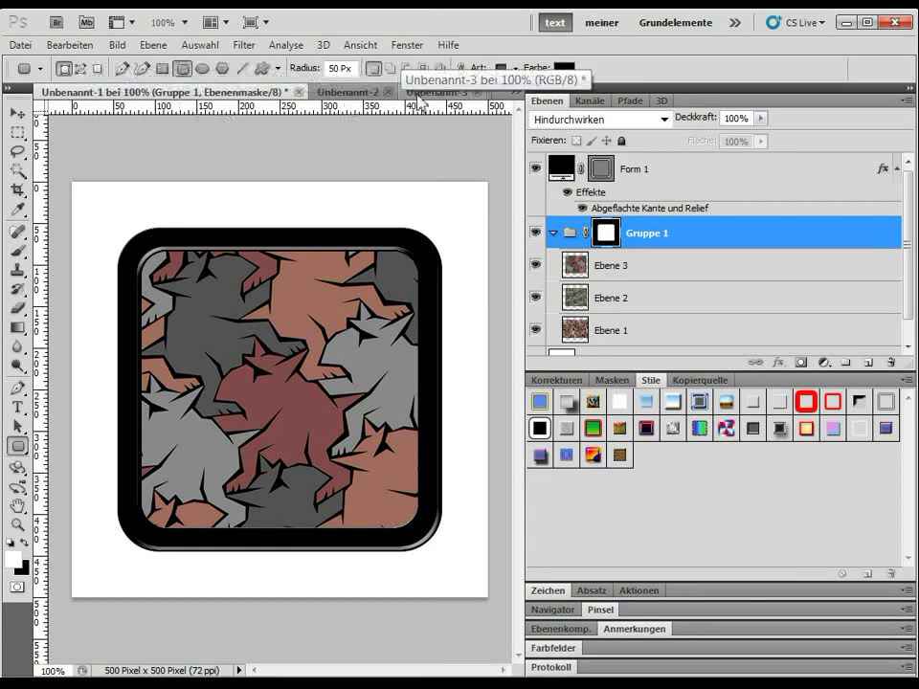
pyautogui.click(422, 93)
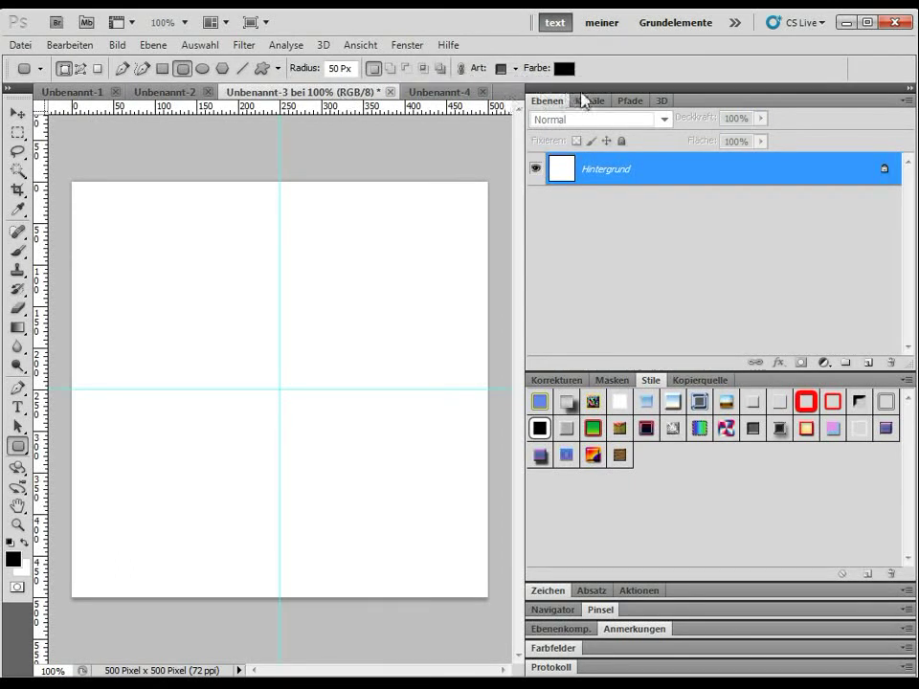
pyautogui.click(911, 91)
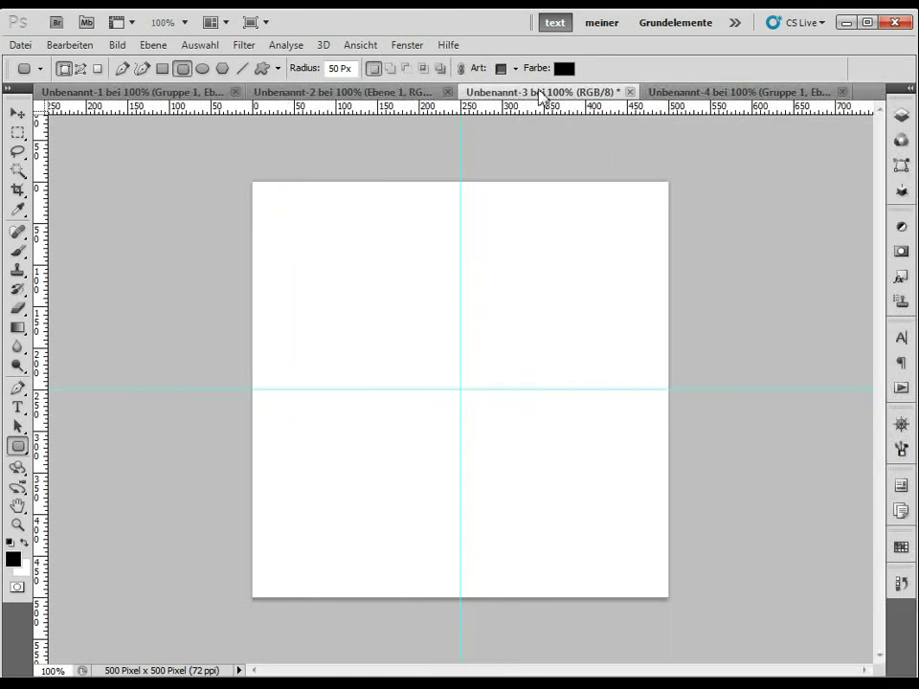
pyautogui.click(702, 96)
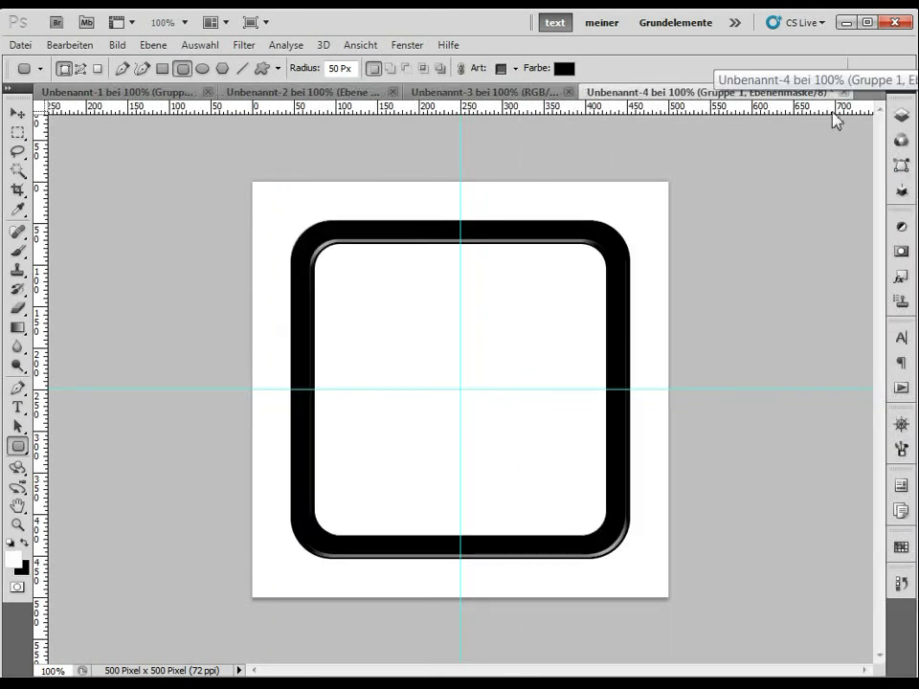
pyautogui.click(515, 93)
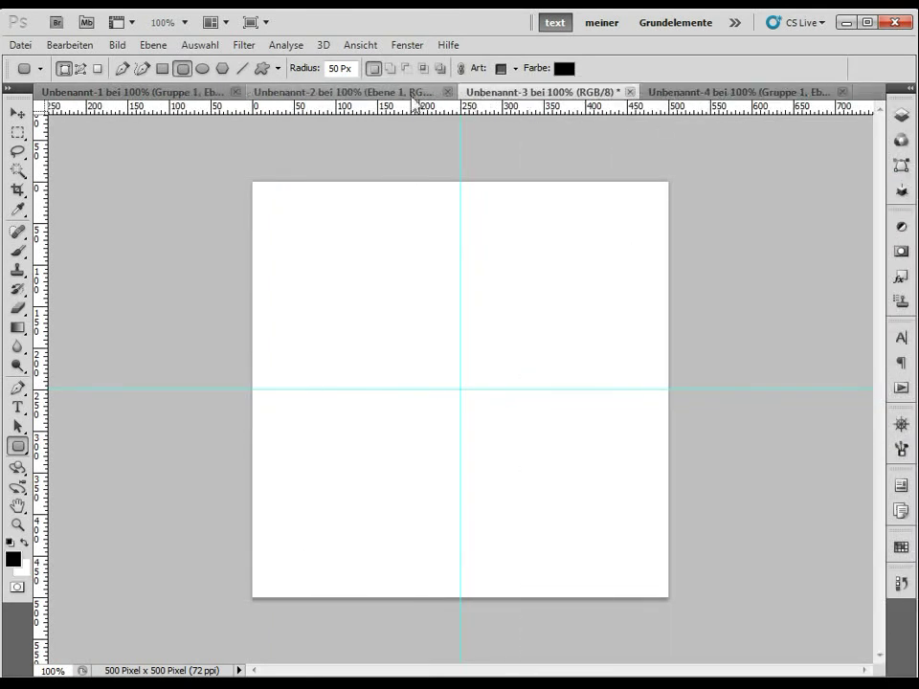
pyautogui.click(331, 93)
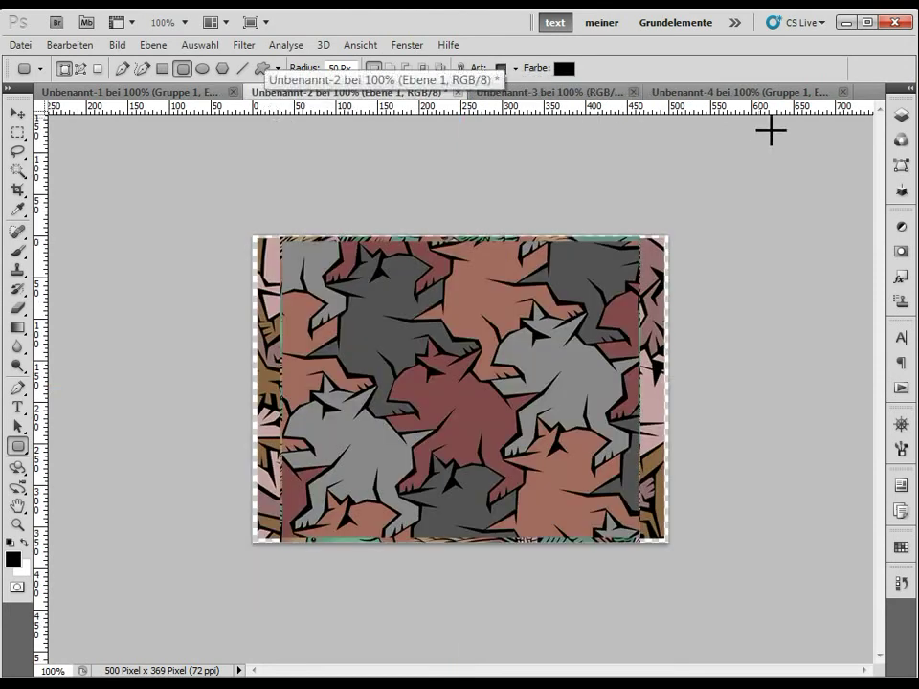
# Select all of Ebene 3's wolf pattern in Unbenannt-2 and copy it
pyautogui.click(898, 116)
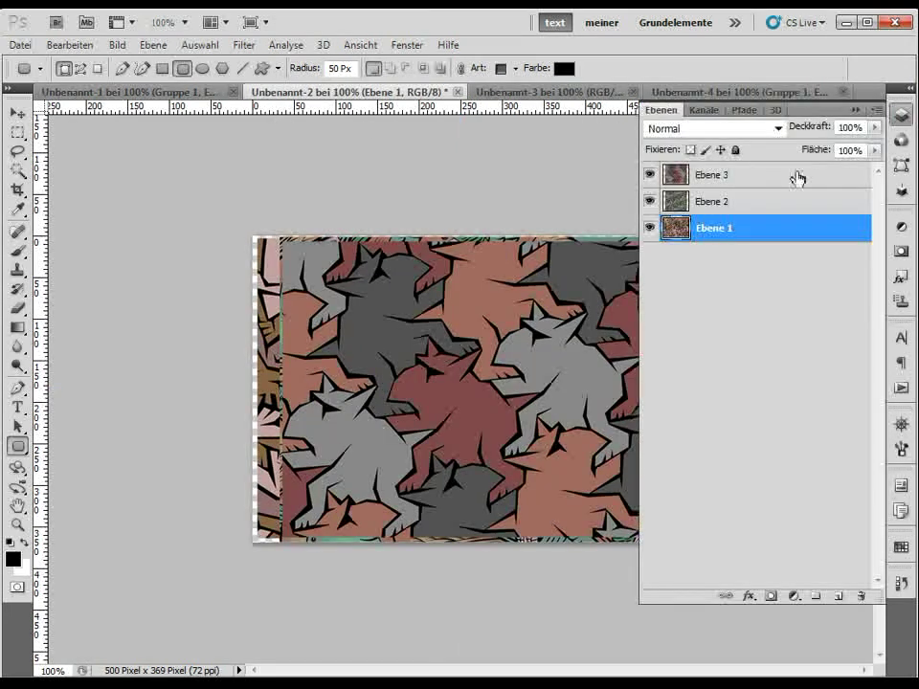
pyautogui.click(697, 177)
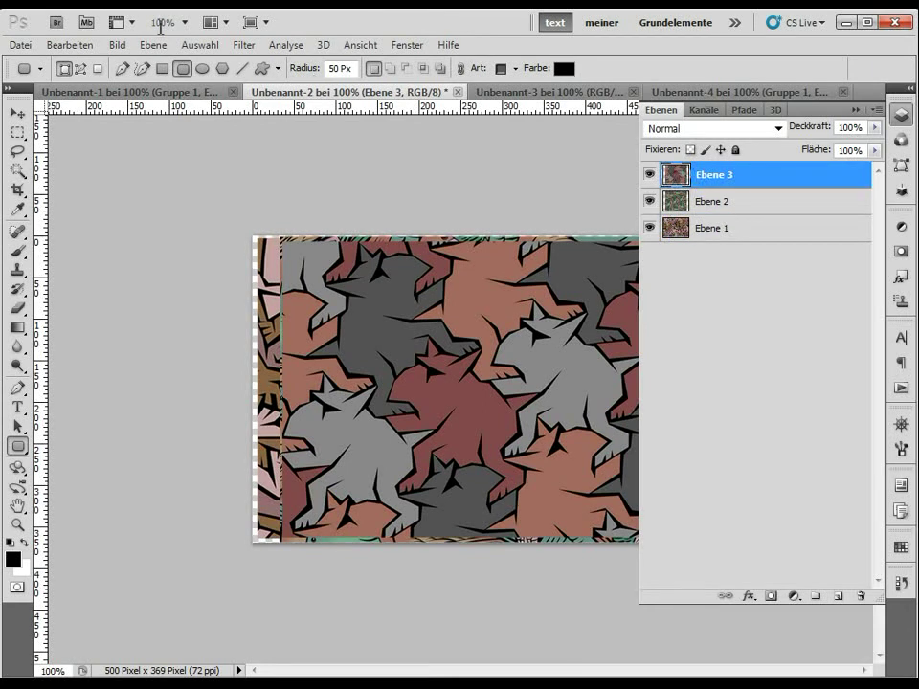
pyautogui.click(216, 45)
pyautogui.click(221, 63)
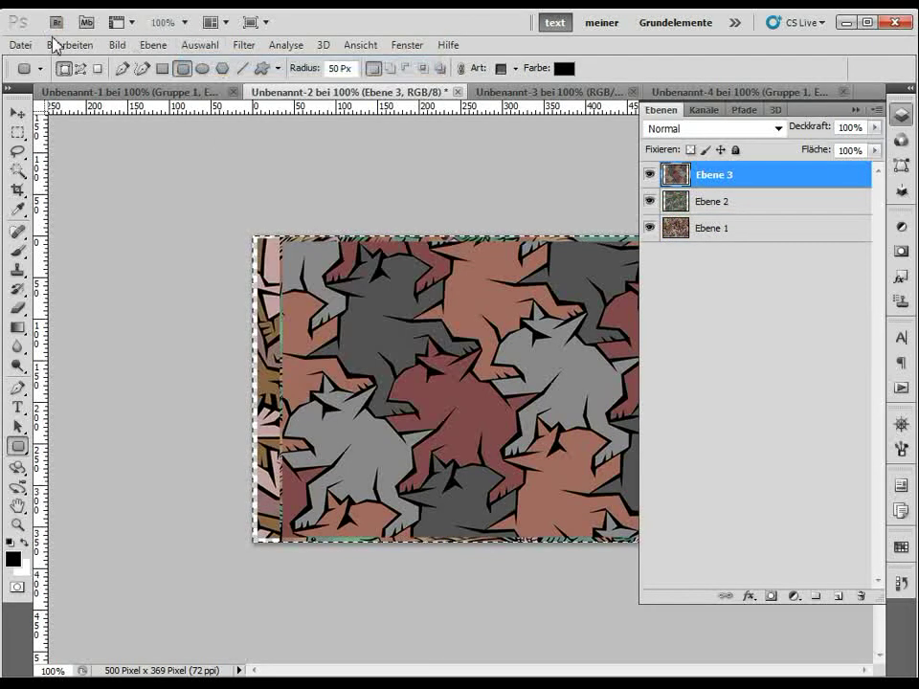
pyautogui.click(70, 45)
pyautogui.click(144, 151)
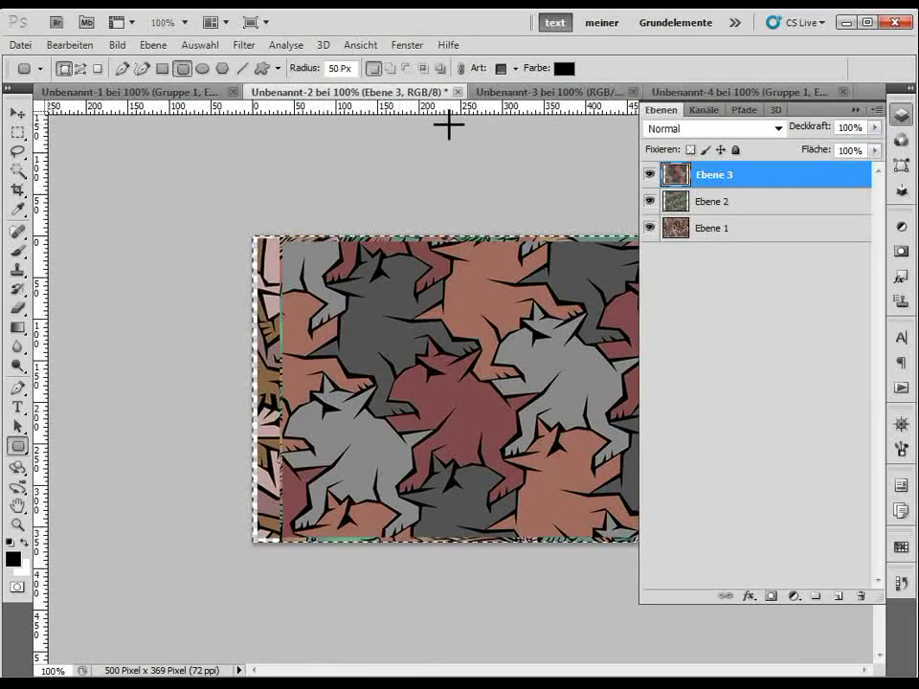
# Paste the wolf pattern into Gruppe 1 of Unbenannt-4 as Ebene 1
pyautogui.click(659, 92)
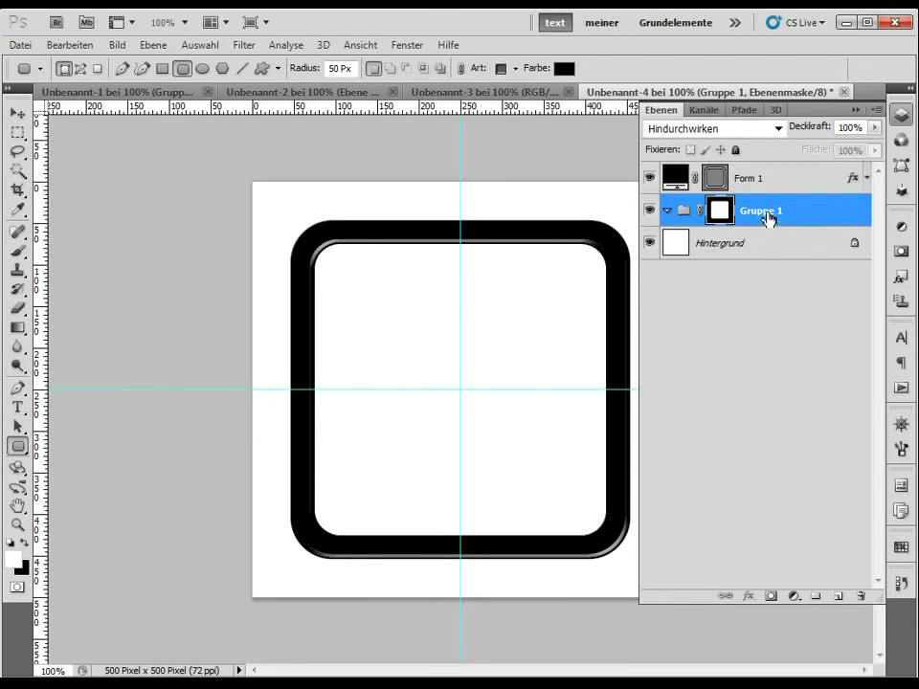
pyautogui.click(69, 45)
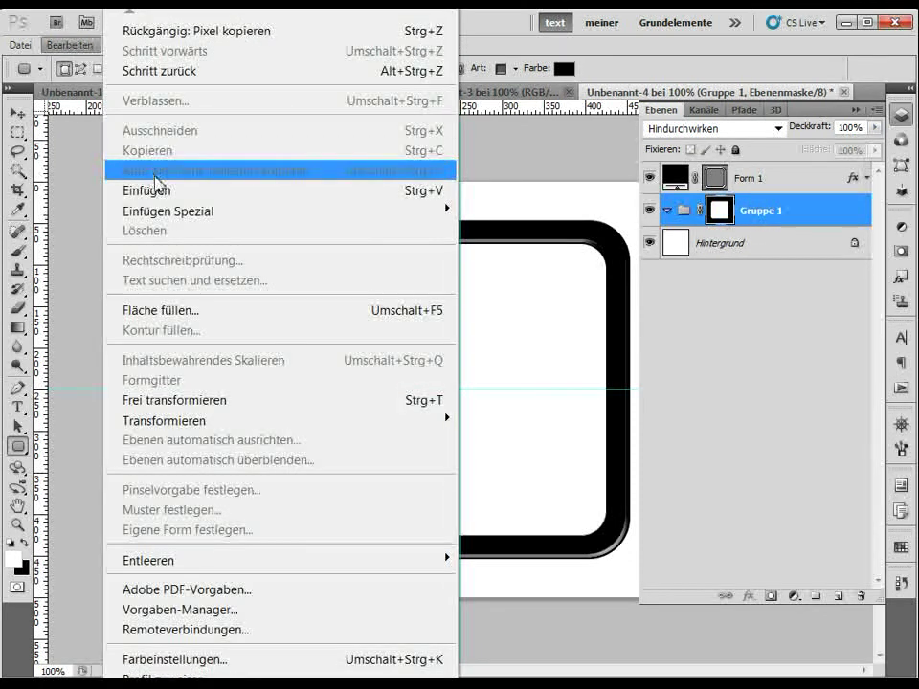
pyautogui.click(167, 192)
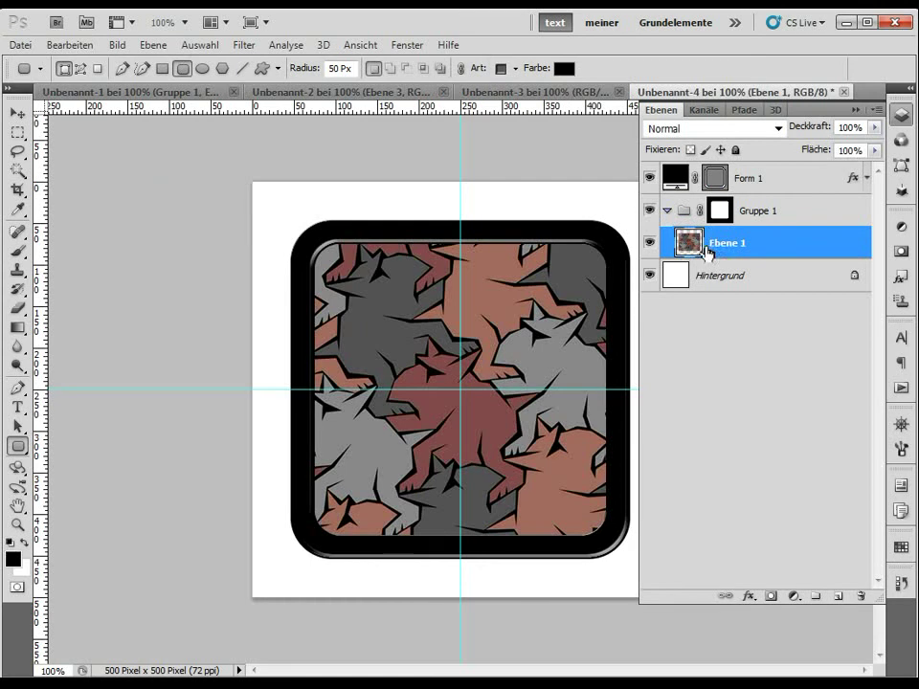
pyautogui.doubleClick(726, 247)
pyautogui.press('Return')
# In Unbenannt-2, hide Ebene 3 and copy the bird pattern layer Ebene 2
pyautogui.click(571, 97)
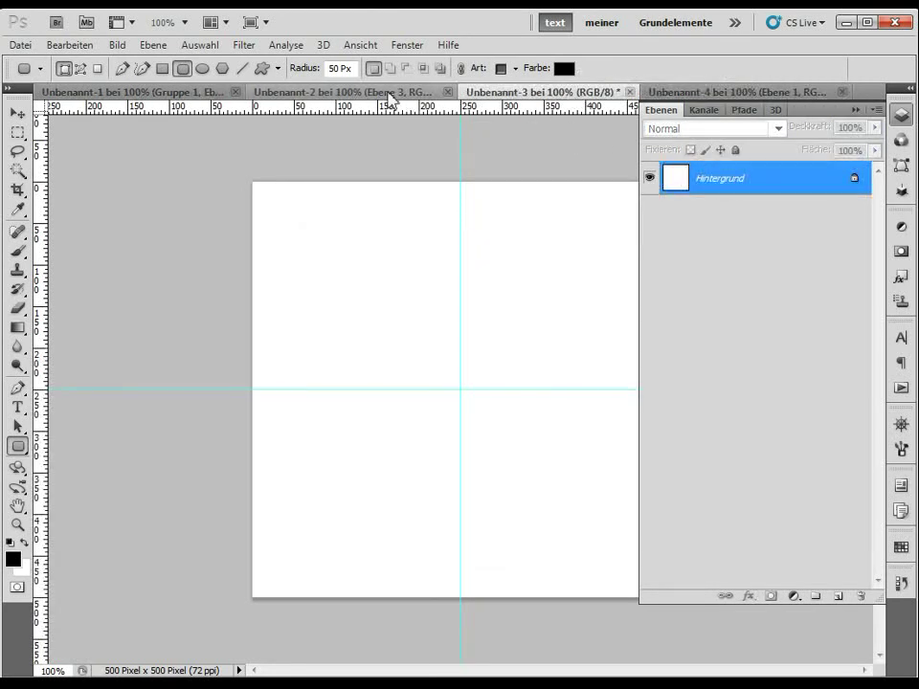
pyautogui.click(389, 99)
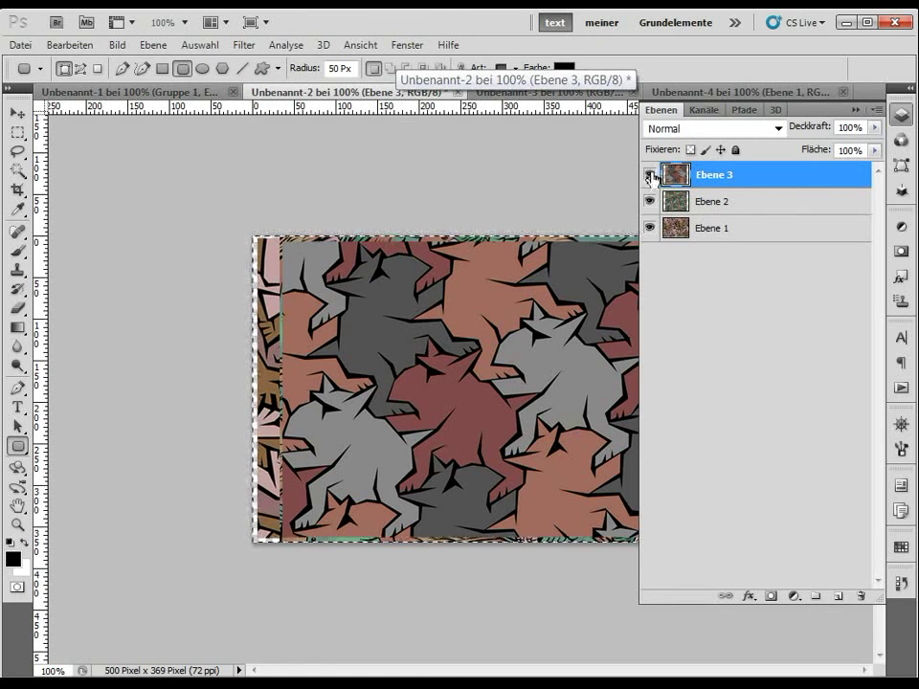
pyautogui.click(651, 175)
pyautogui.click(677, 202)
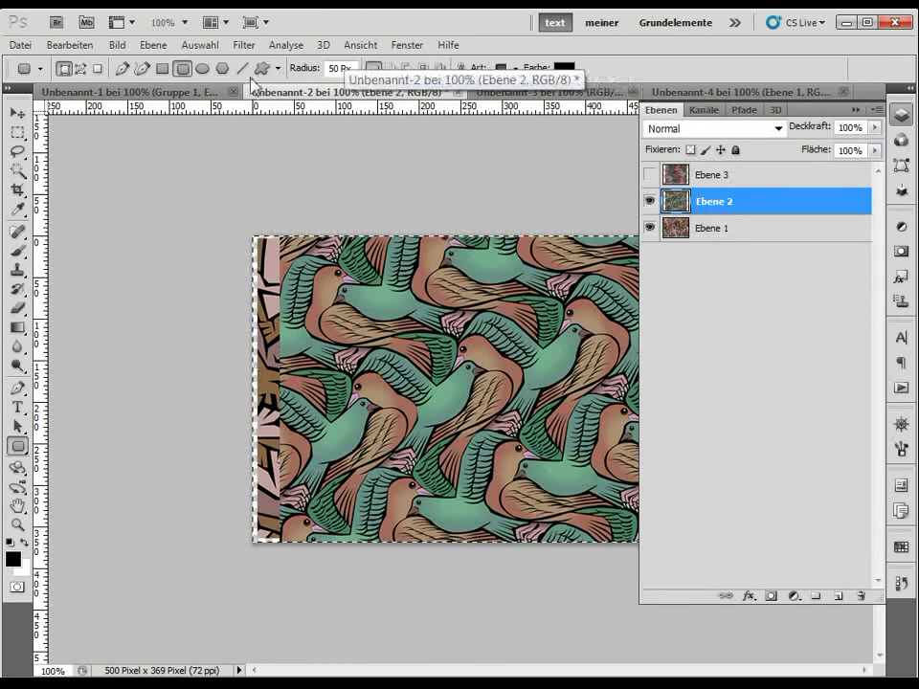
pyautogui.click(77, 45)
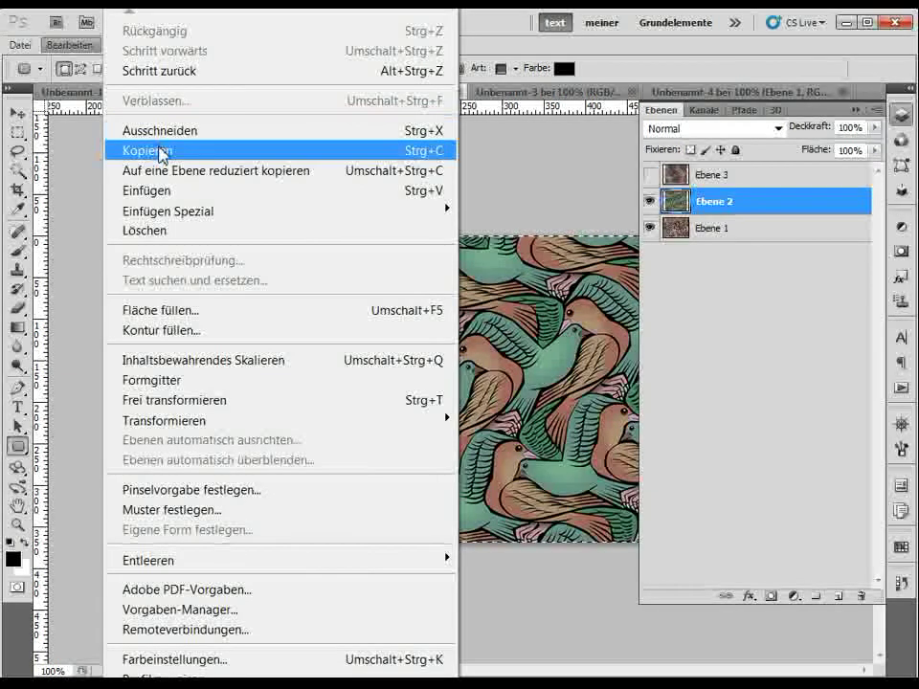
pyautogui.click(160, 152)
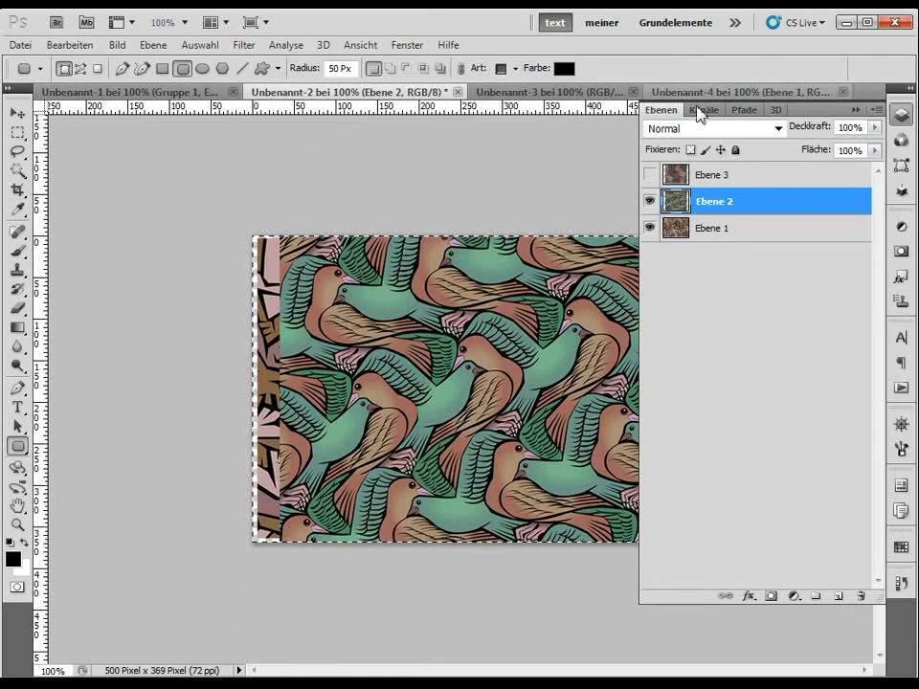
# Paste the bird pattern above Ebene 1 in Unbenannt-4 and shift it to fit the frame
pyautogui.click(693, 95)
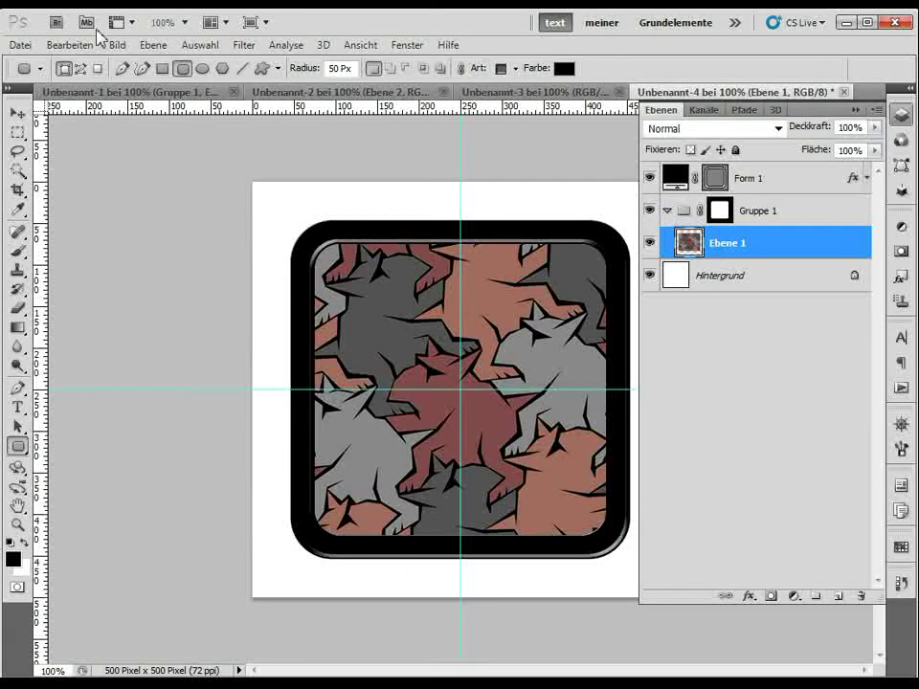
pyautogui.click(69, 45)
pyautogui.click(165, 191)
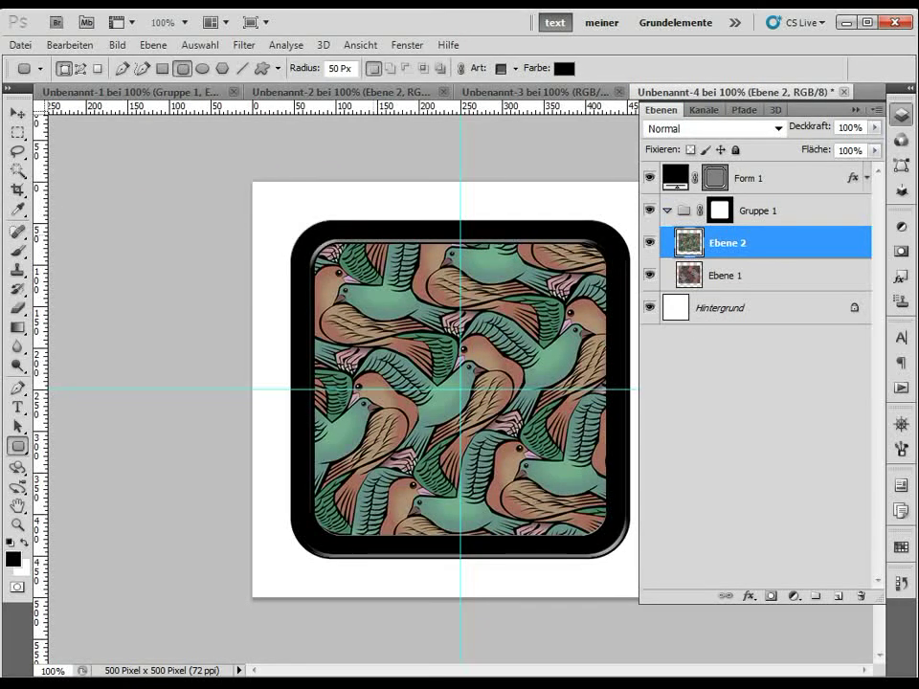
pyautogui.click(16, 113)
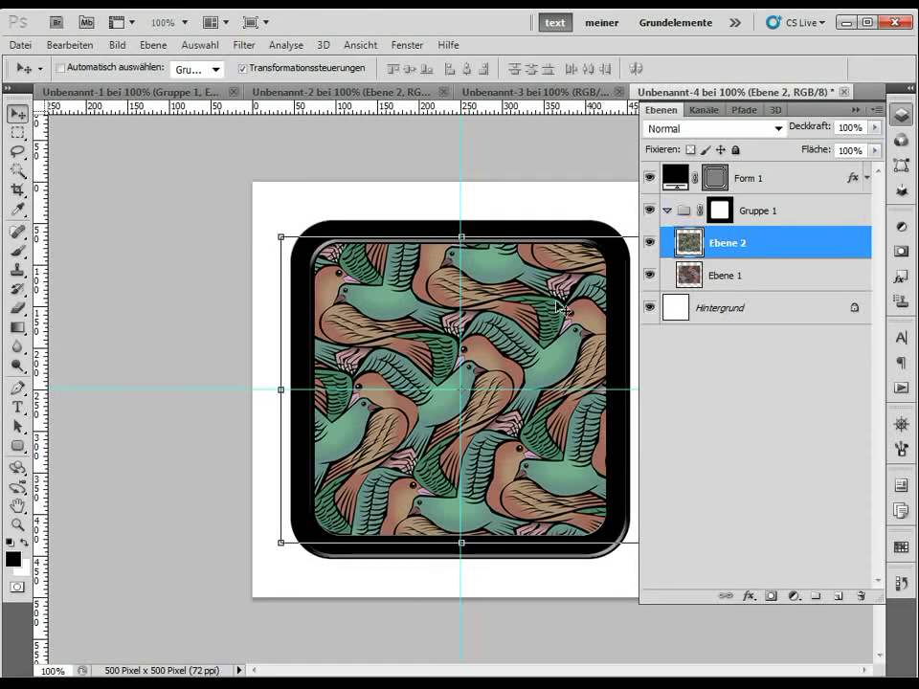
pyautogui.moveTo(522, 292)
pyautogui.mouseDown()
pyautogui.moveTo(552, 332)
pyautogui.moveTo(556, 316)
pyautogui.mouseUp()
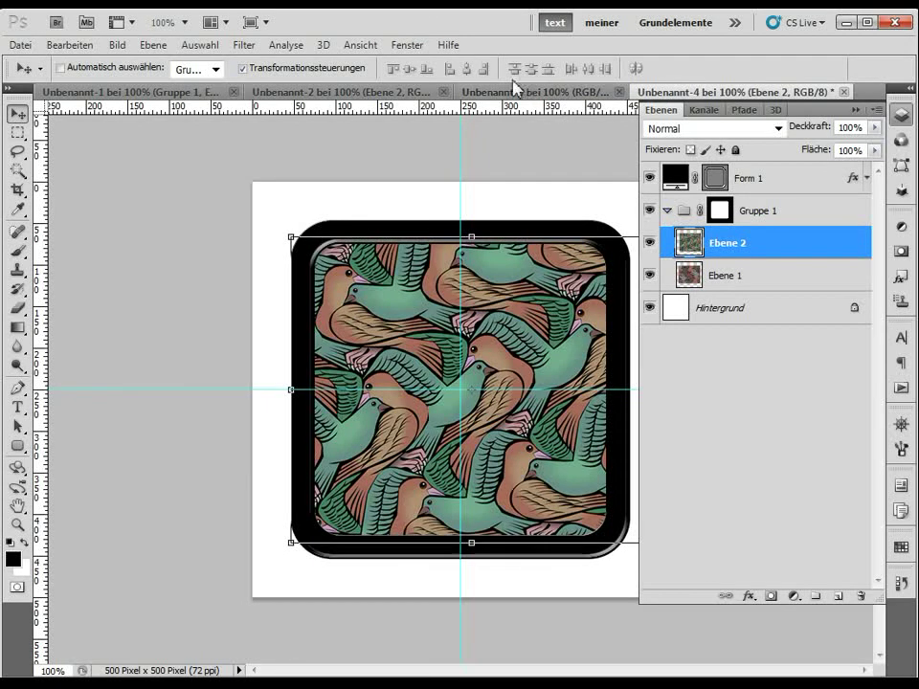
pyautogui.click(523, 96)
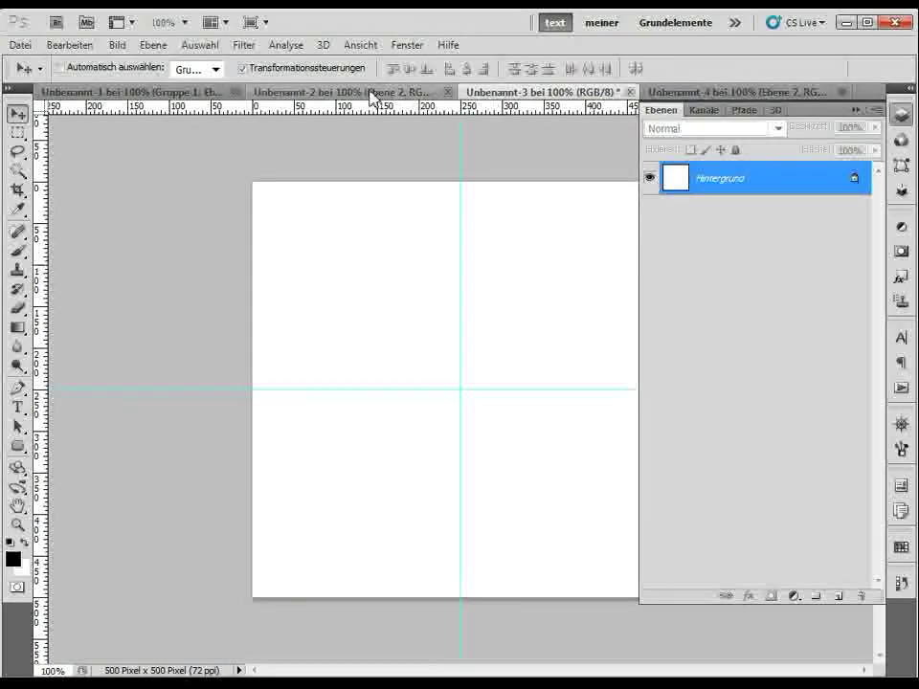
# In Unbenannt-2, hide Ebene 2 and copy the figures pattern layer Ebene 1
pyautogui.click(372, 93)
pyautogui.click(650, 201)
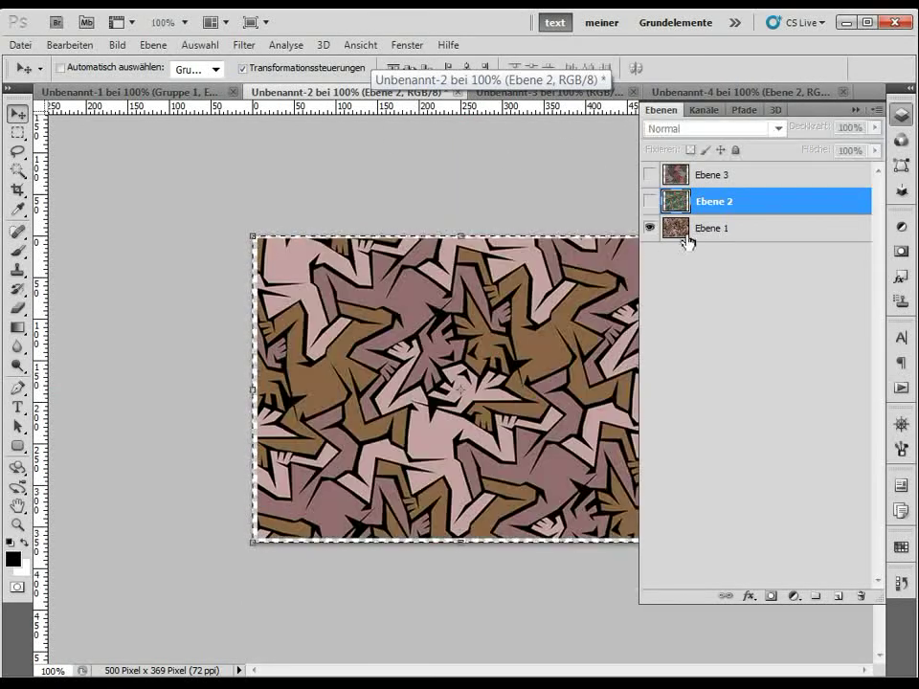
pyautogui.click(679, 230)
pyautogui.click(70, 44)
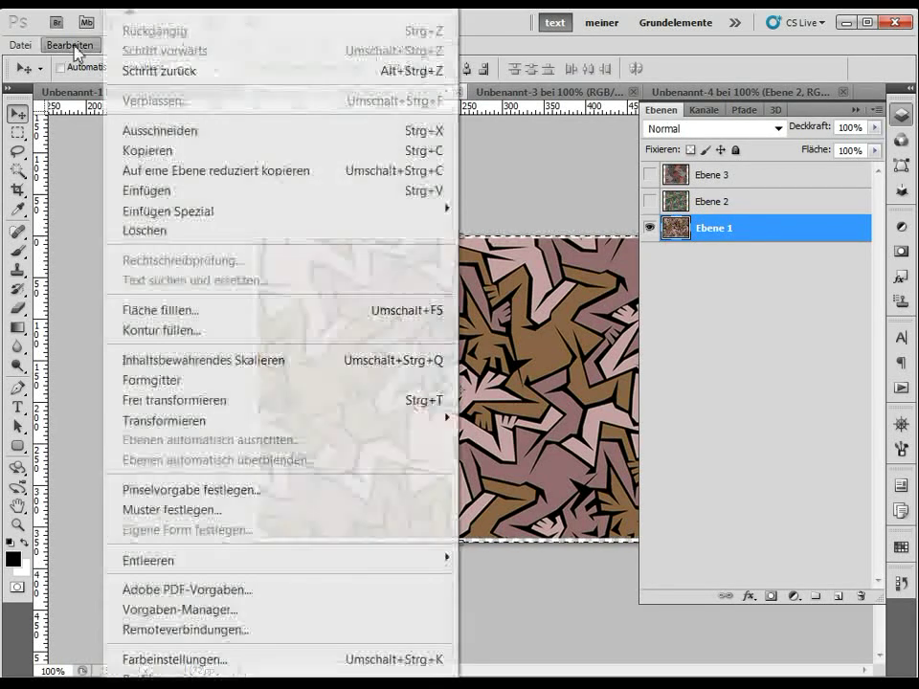
pyautogui.click(221, 153)
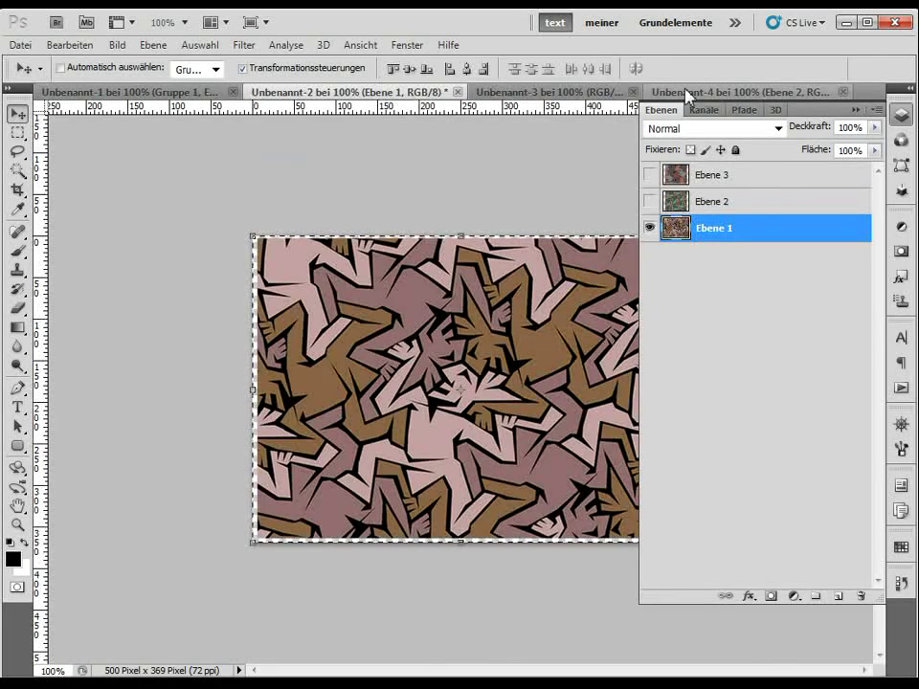
# Paste the figures pattern into Unbenannt-4 as Ebene 3, disable transform controls, collapse Layers
pyautogui.click(687, 92)
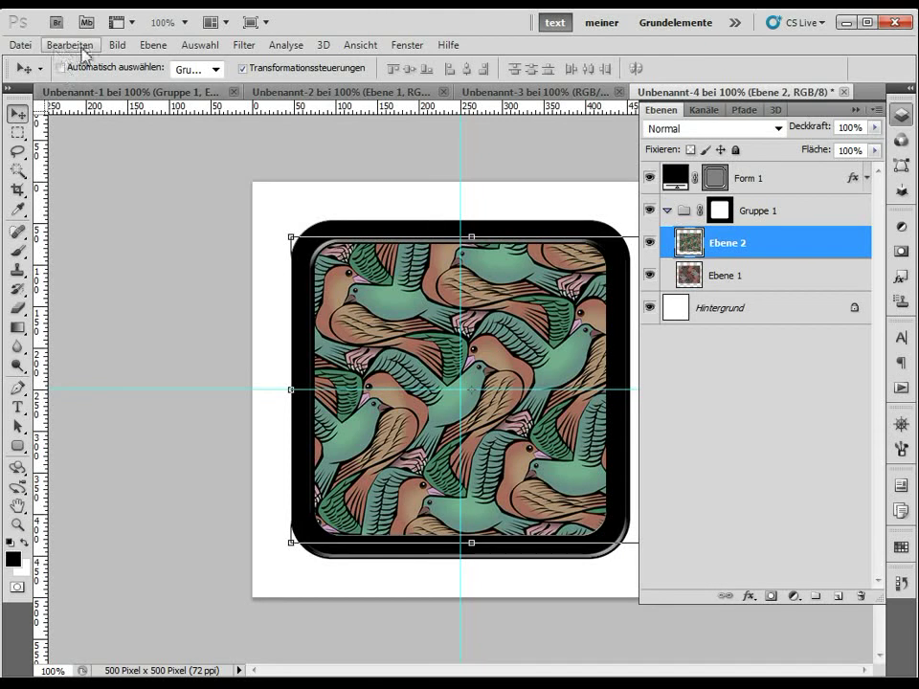
pyautogui.click(70, 44)
pyautogui.click(125, 190)
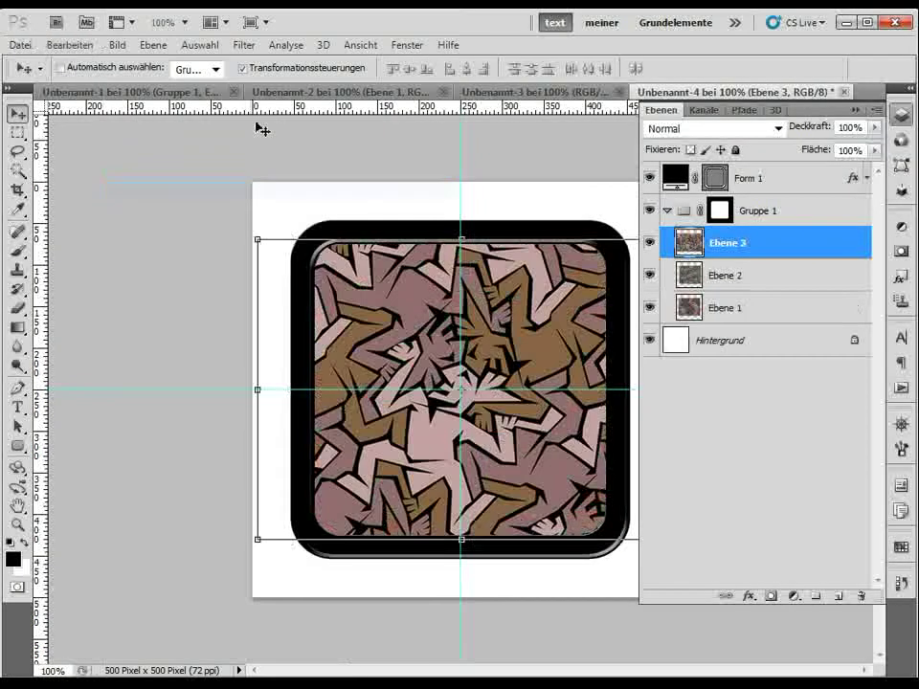
pyautogui.click(244, 68)
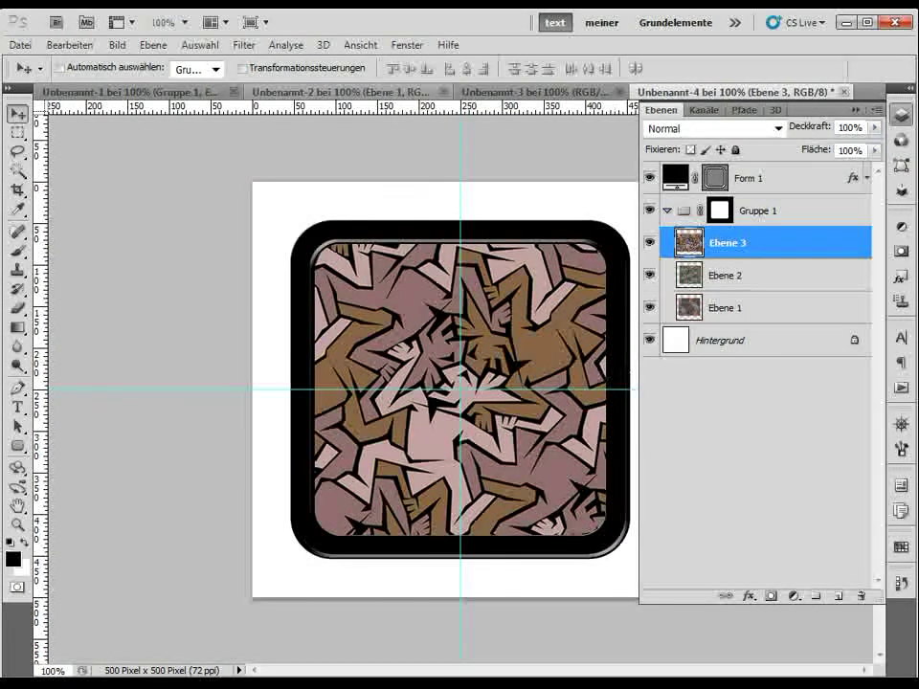
pyautogui.click(855, 112)
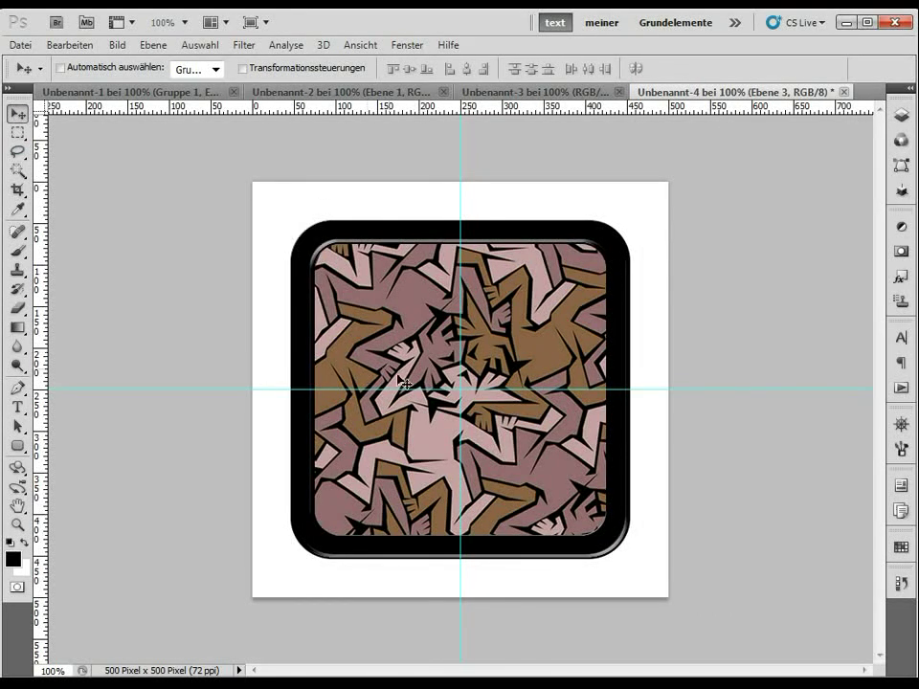
# Drag the horizontal and vertical centre guides back into the ruler to delete them
pyautogui.moveTo(397, 389); pyautogui.dragTo(402, 107)
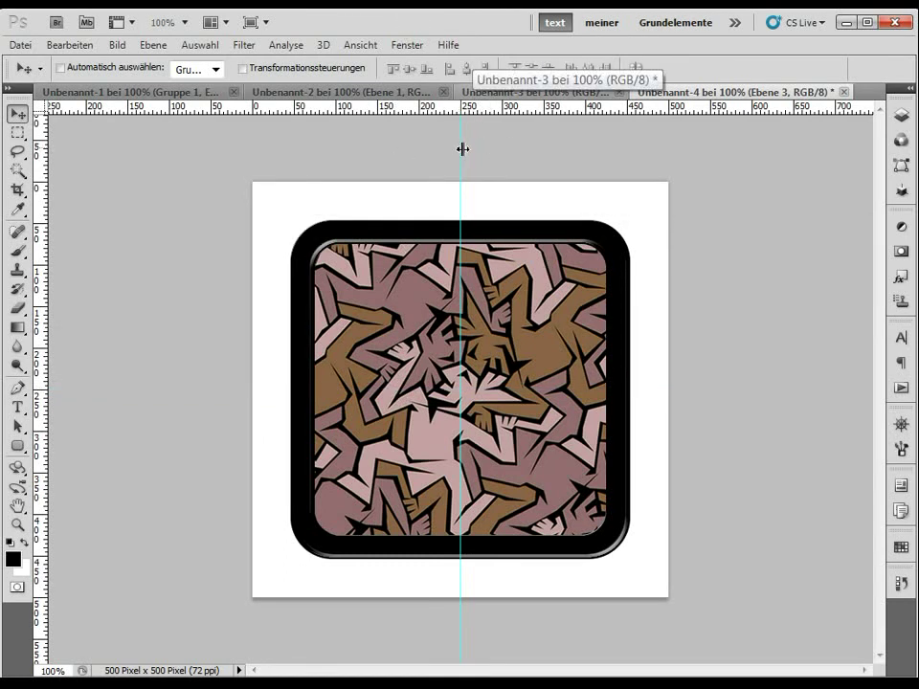
pyautogui.moveTo(460, 149); pyautogui.dragTo(460, 107)
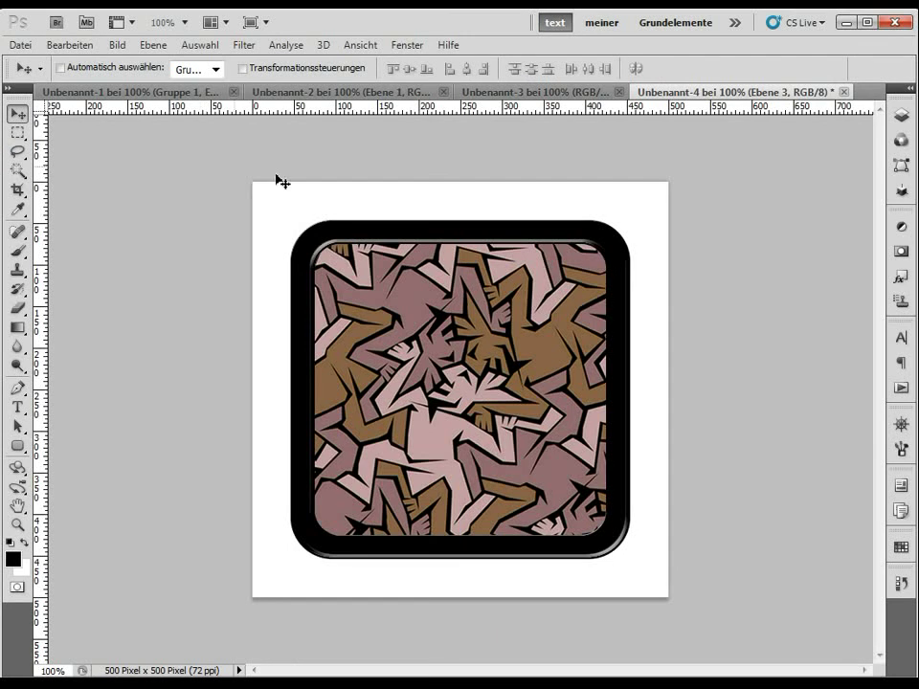